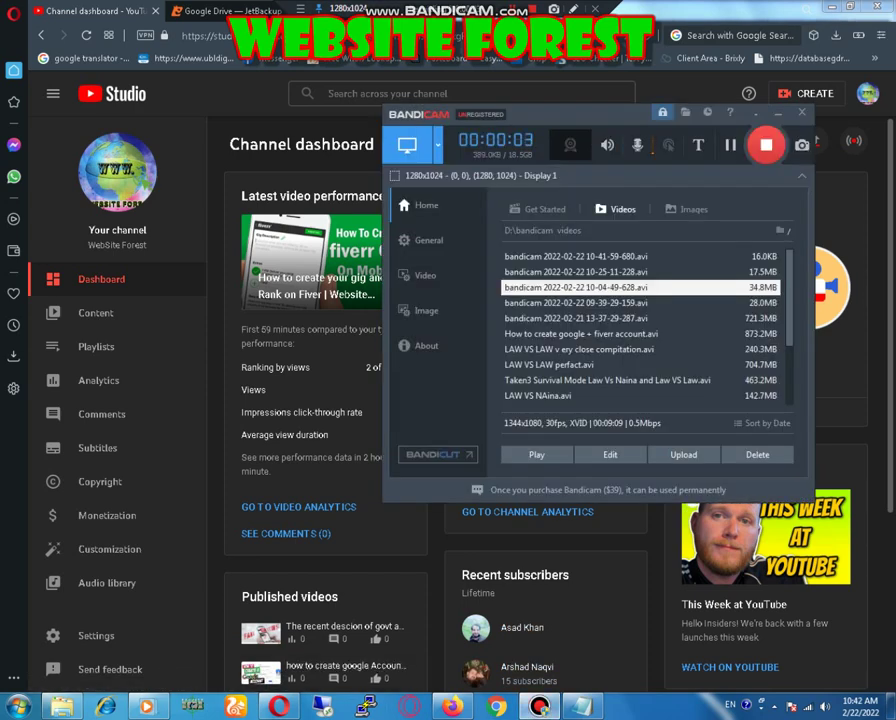
key(Return)
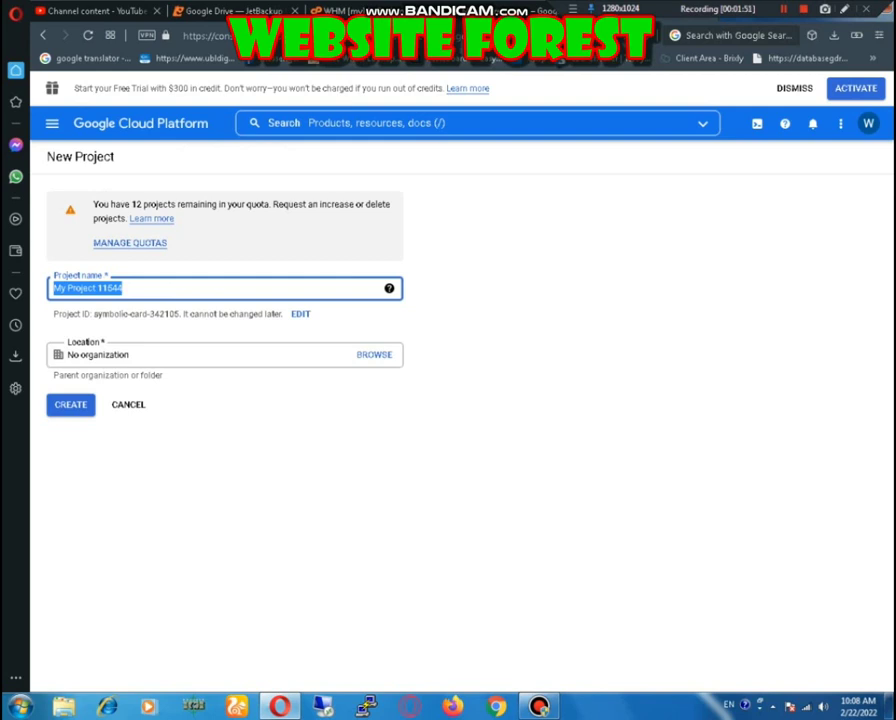
Step: Create a project named Jetbackup and select it from the notification
text(Jetbackup)
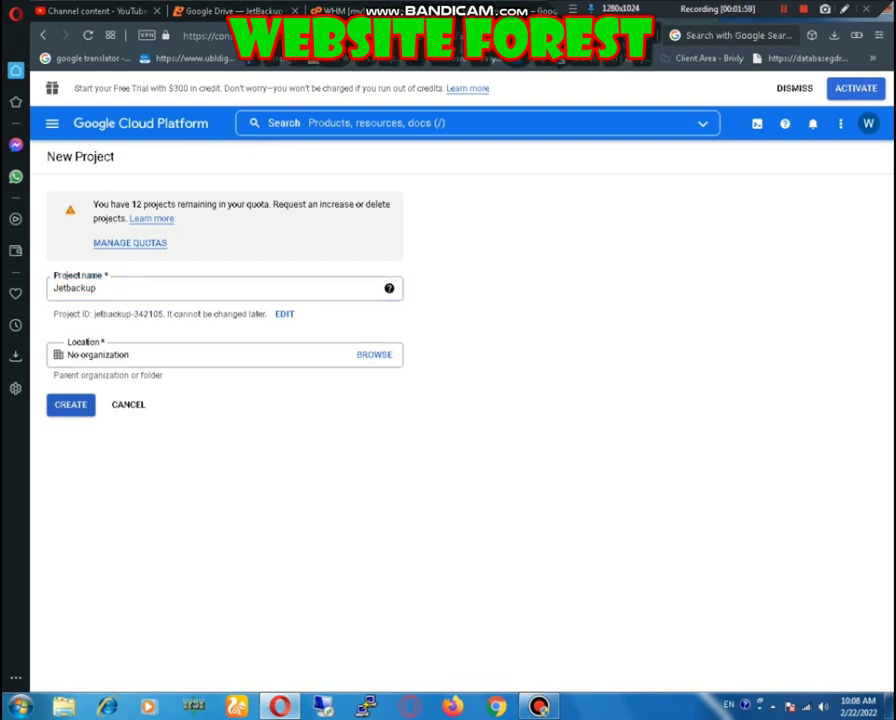
click(70, 404)
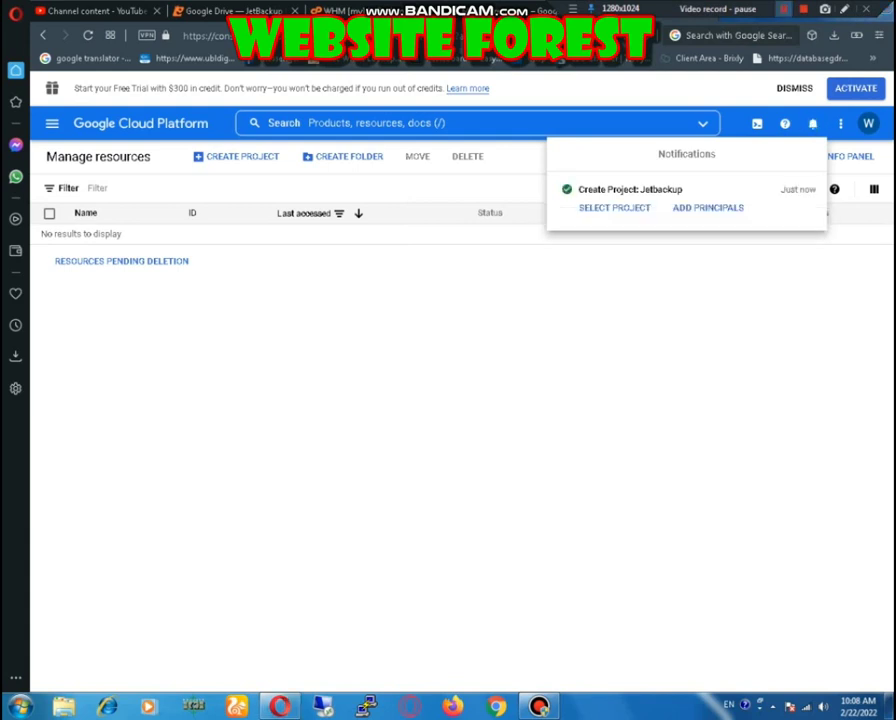
key(shift+F12)
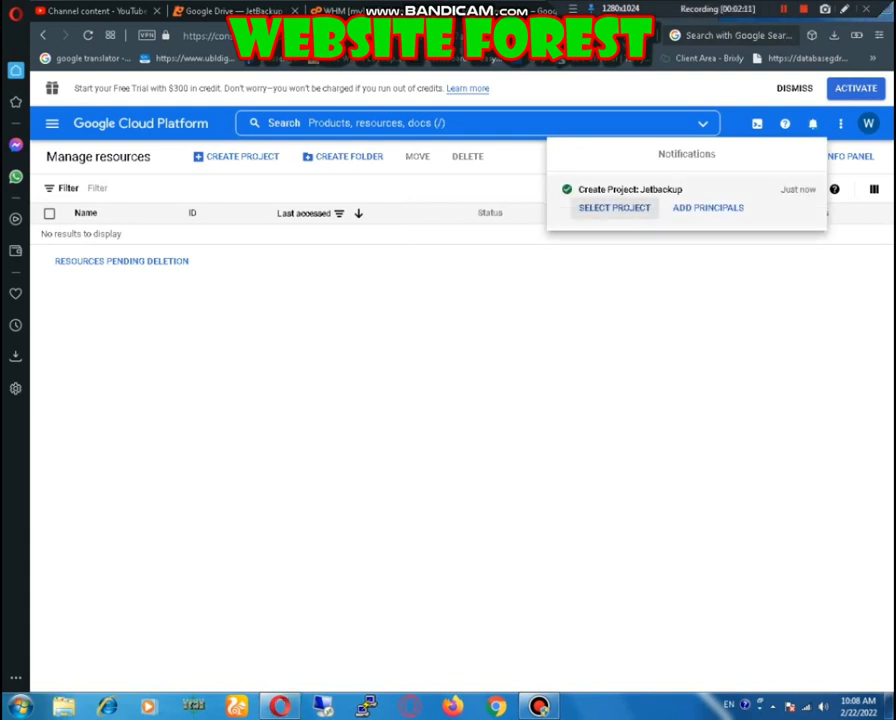
click(614, 207)
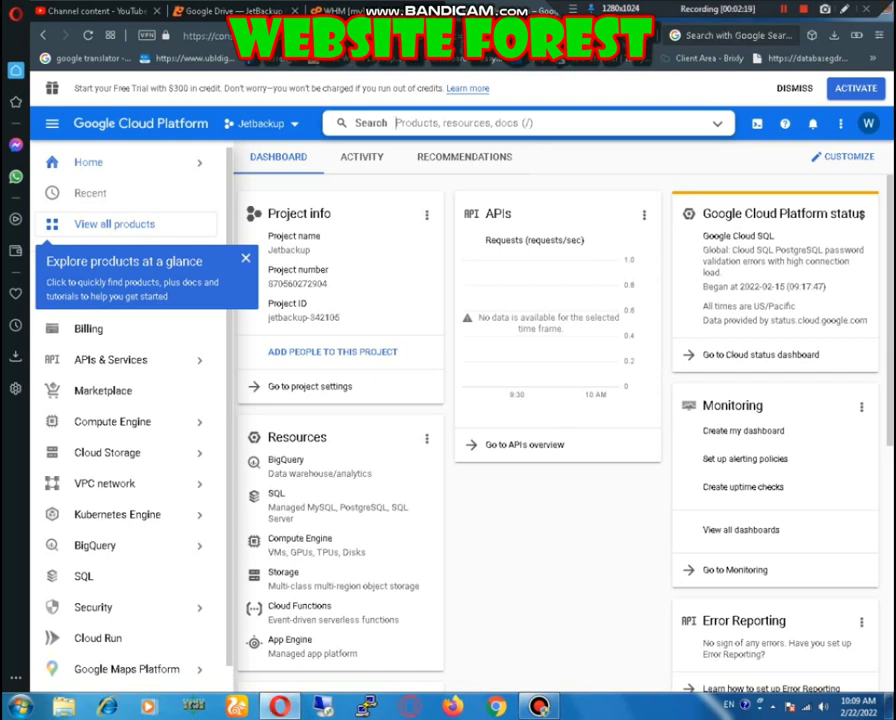
Step: Find Google Drive API through the top search and enable it for Jetbackup
text(Google Drive API)
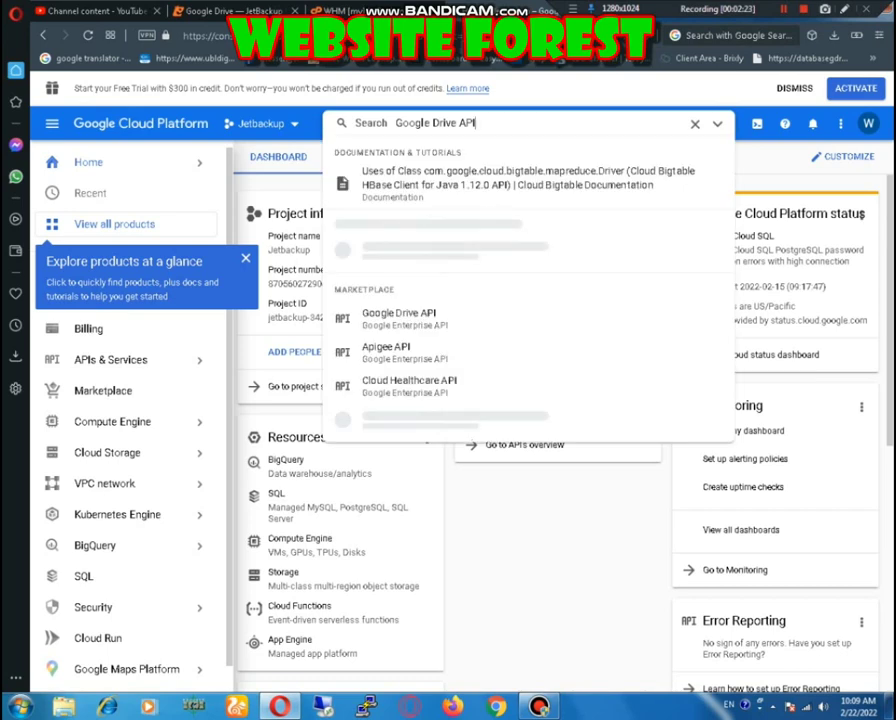
key(Down)
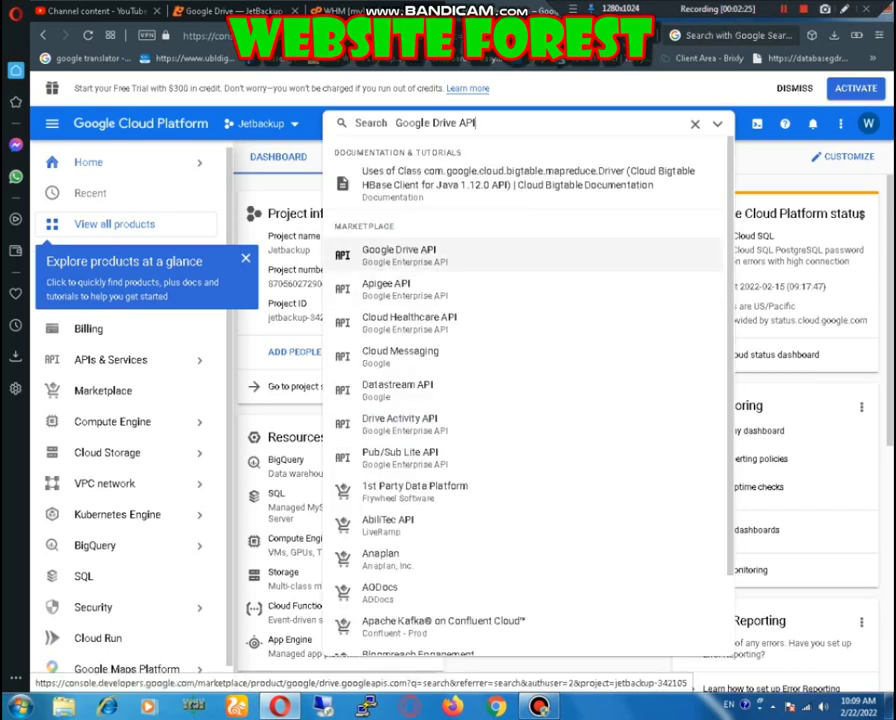
key(Return)
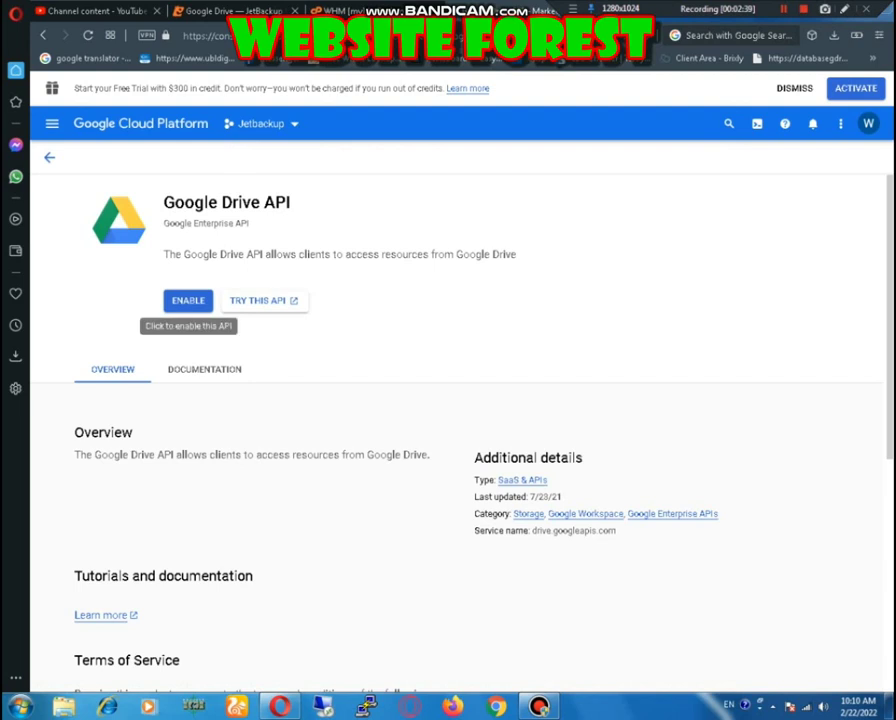
click(188, 300)
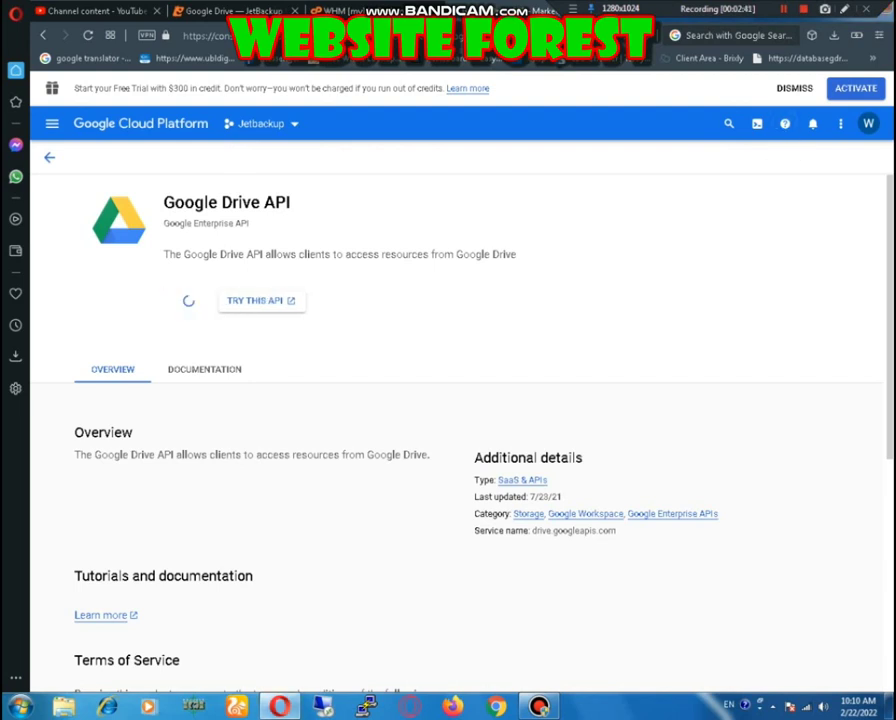
key(shift+F12)
key(shift+F12)
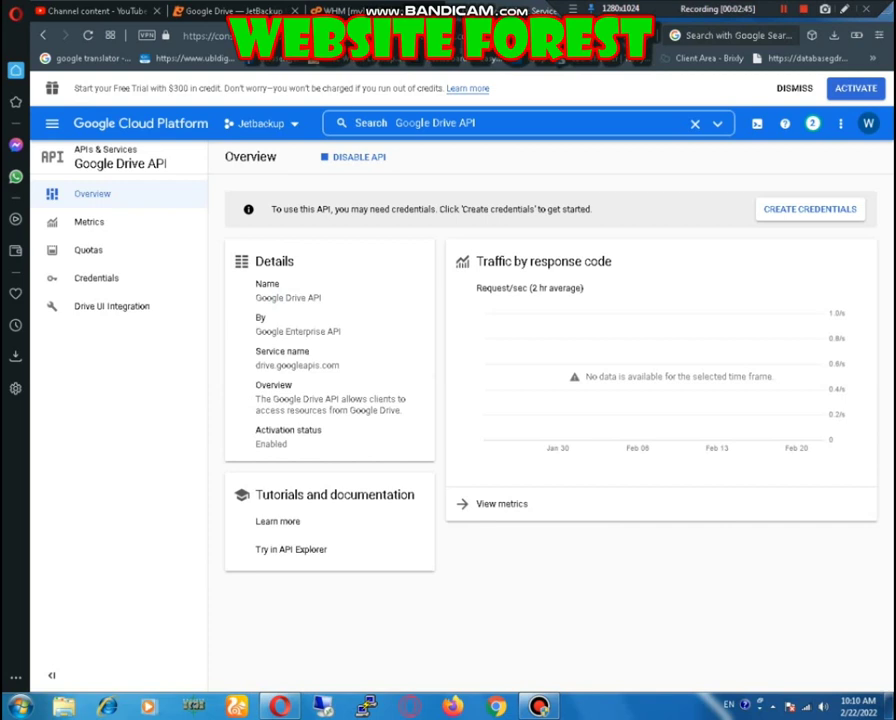
Step: Replace the old search with 'APIs & services' and open the APIs & Services dashboard
click(476, 122)
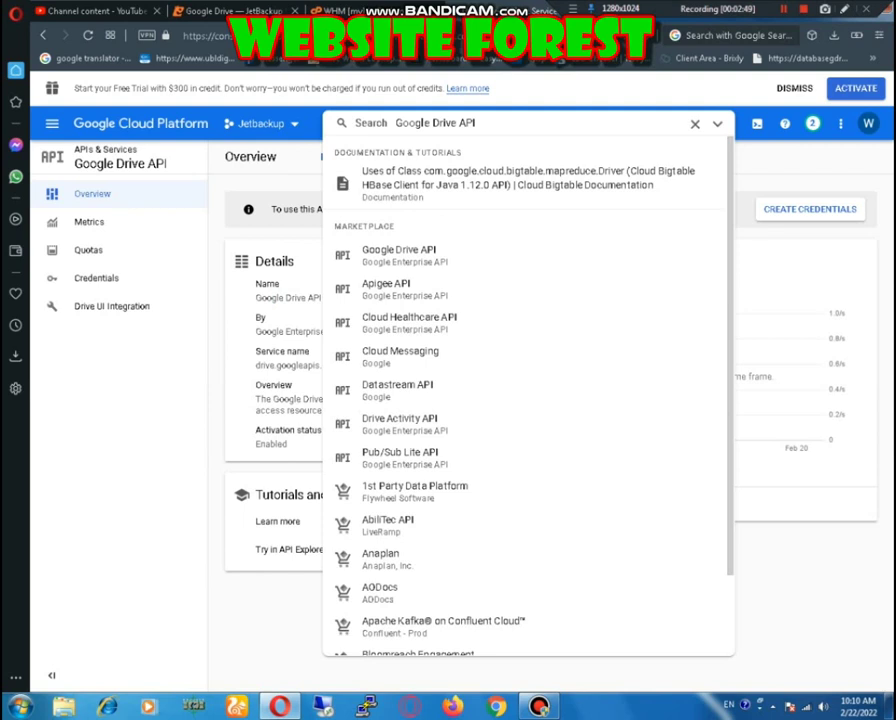
key(BackSpace)
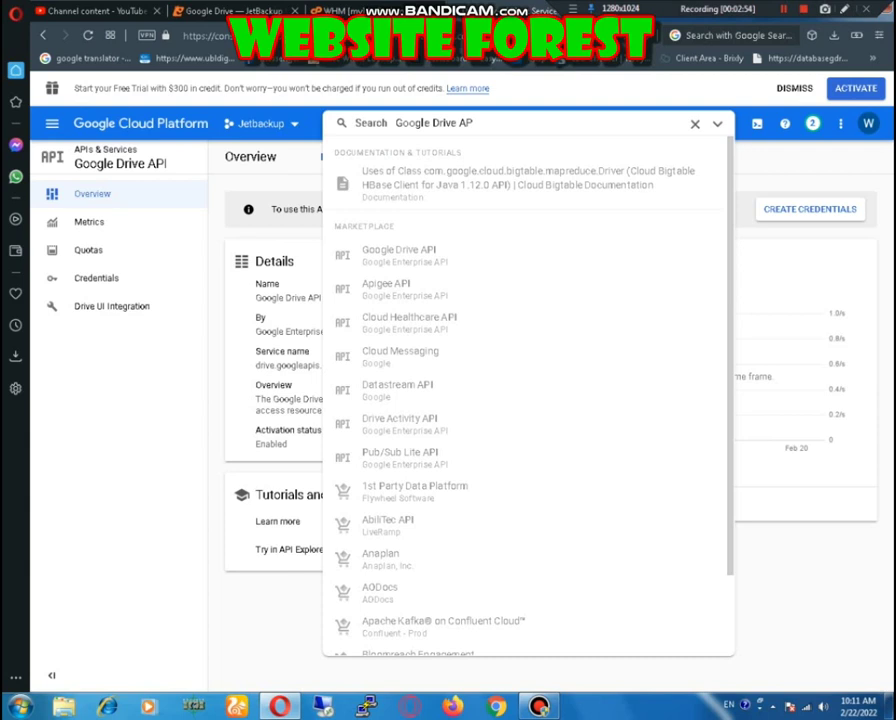
key(Escape)
text(APIs & services)
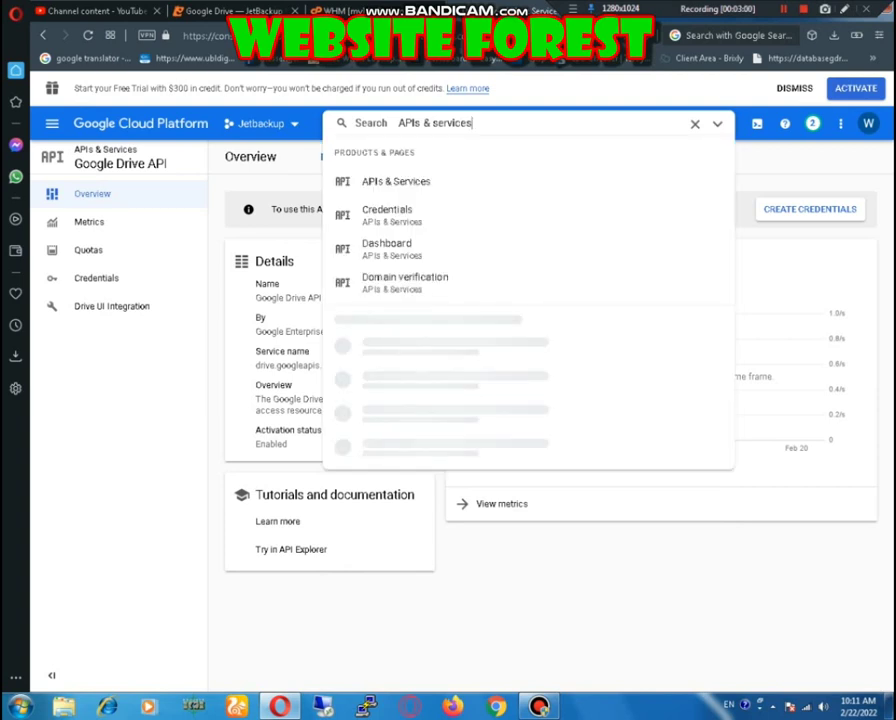
key(Return)
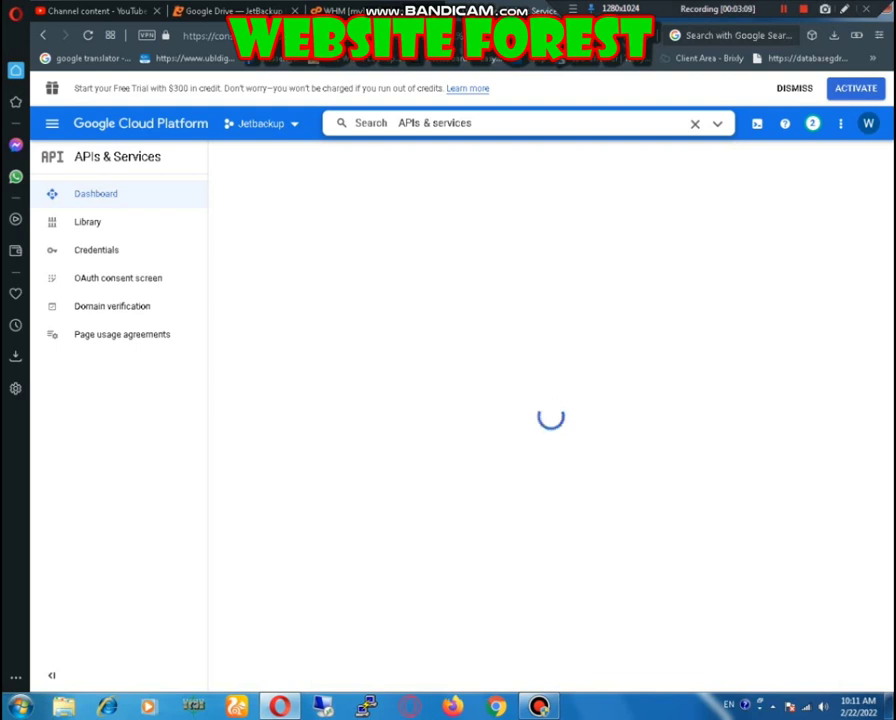
key(Return)
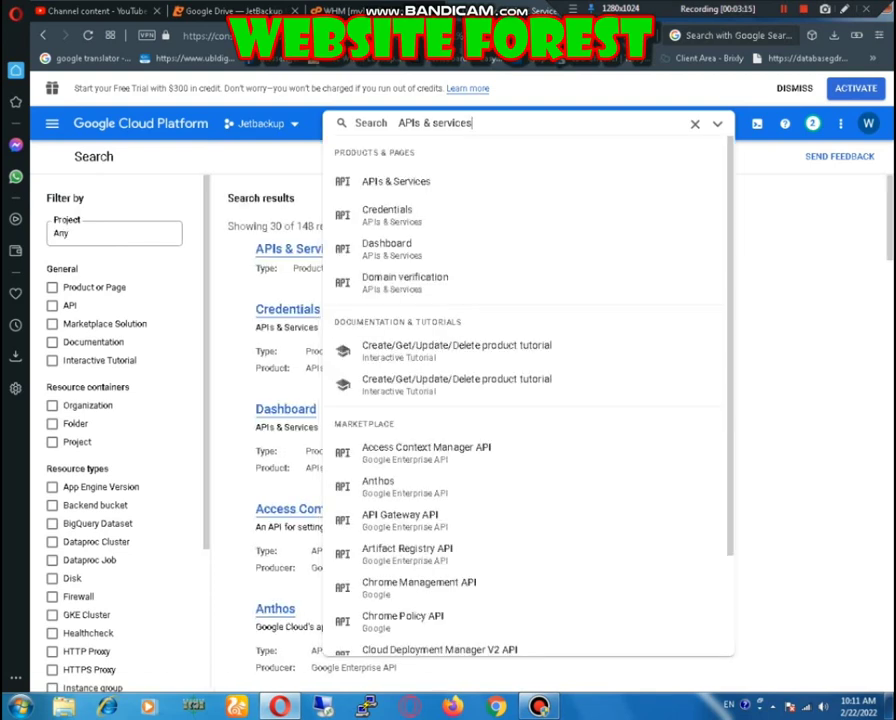
key(Escape)
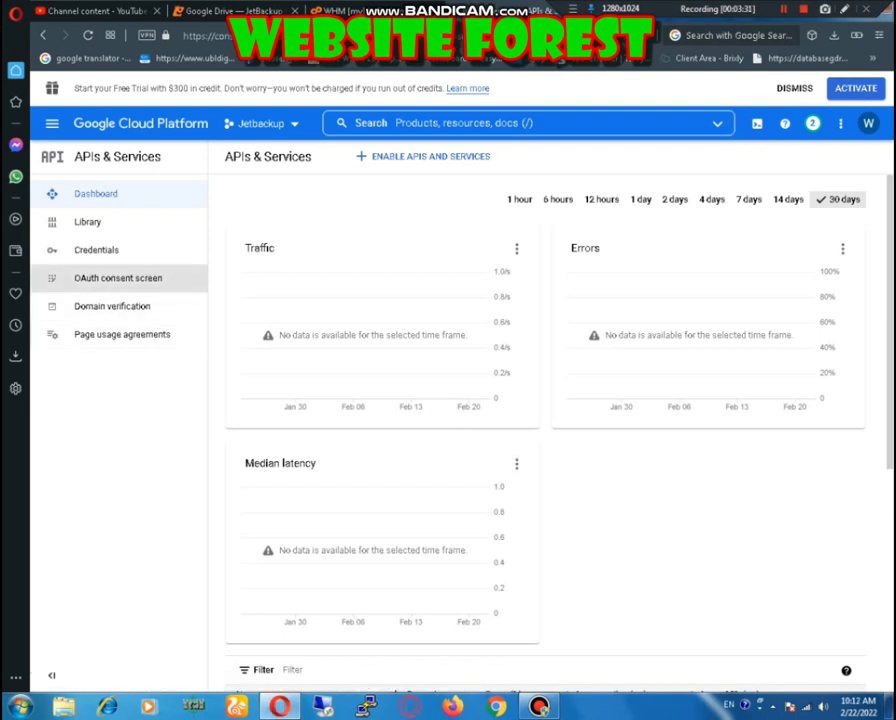
Step: On the OAuth consent screen, choose User Type External and create the registration
click(118, 278)
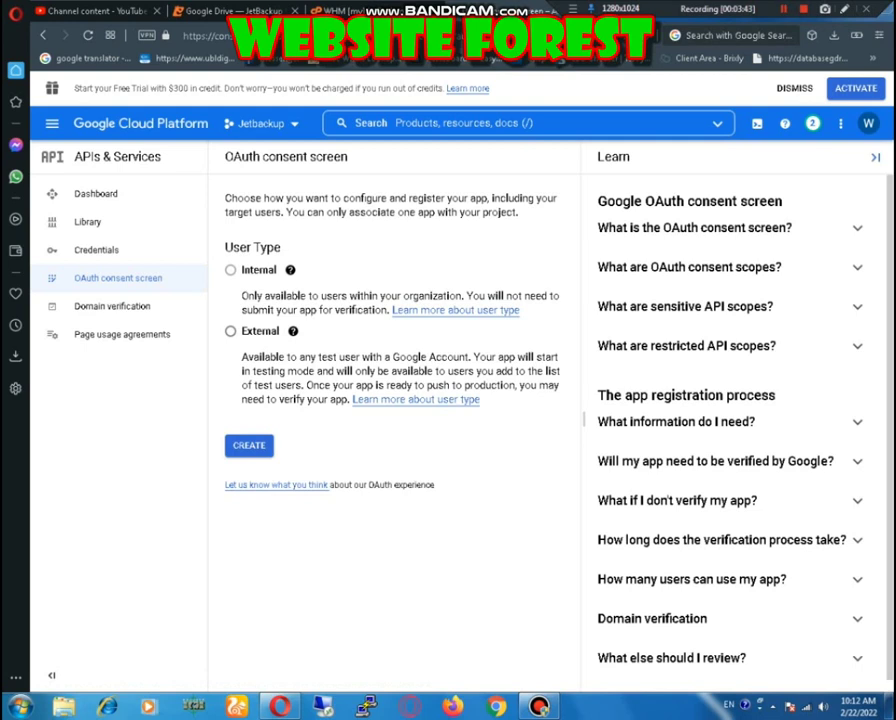
click(230, 330)
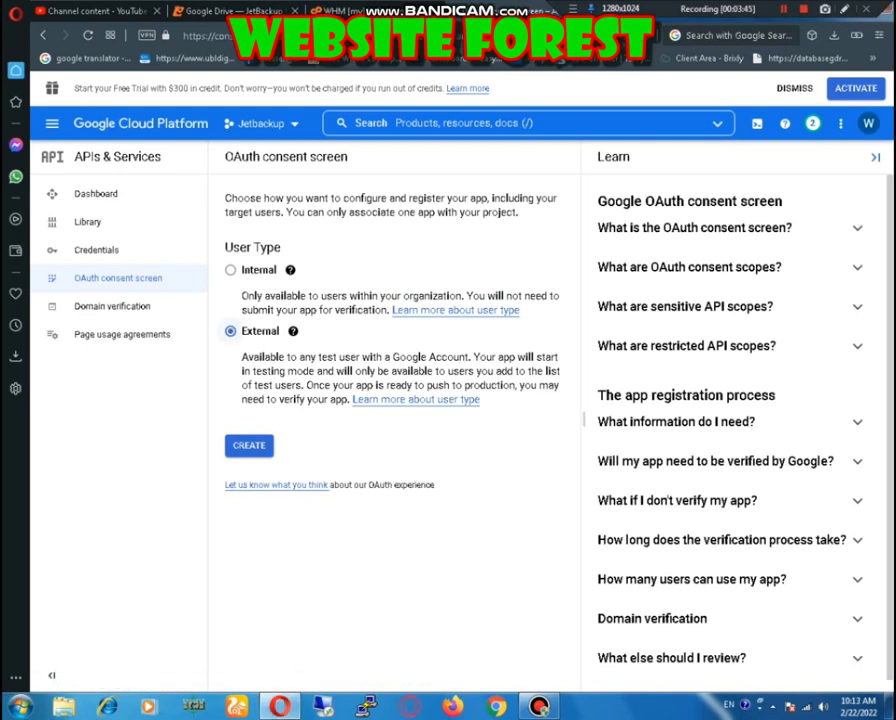
click(249, 445)
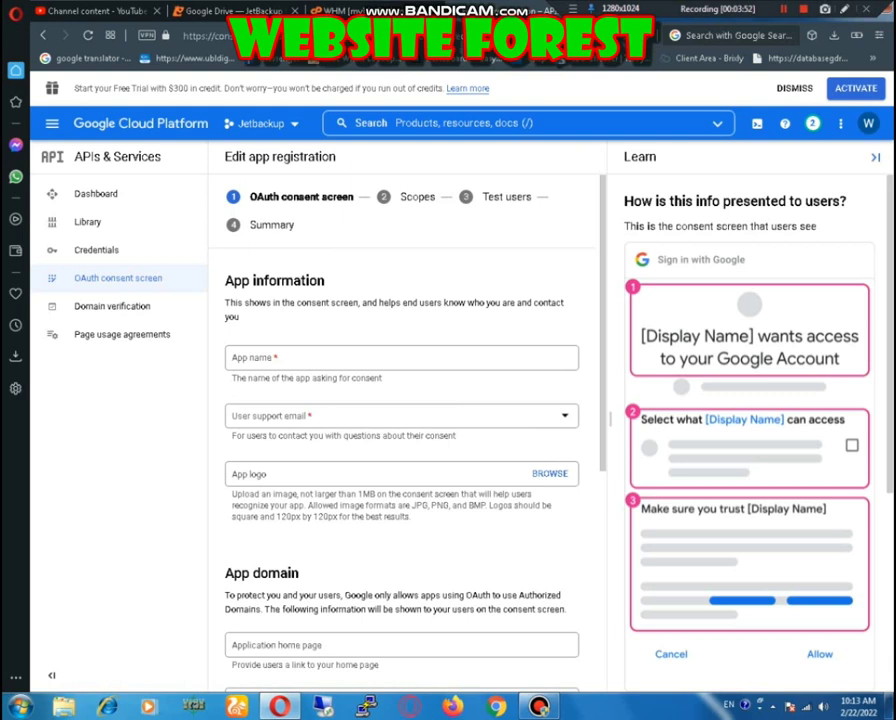
Step: Name the app Hotnetinfo and pick the account's e-mail as user support e-mail
click(400, 357)
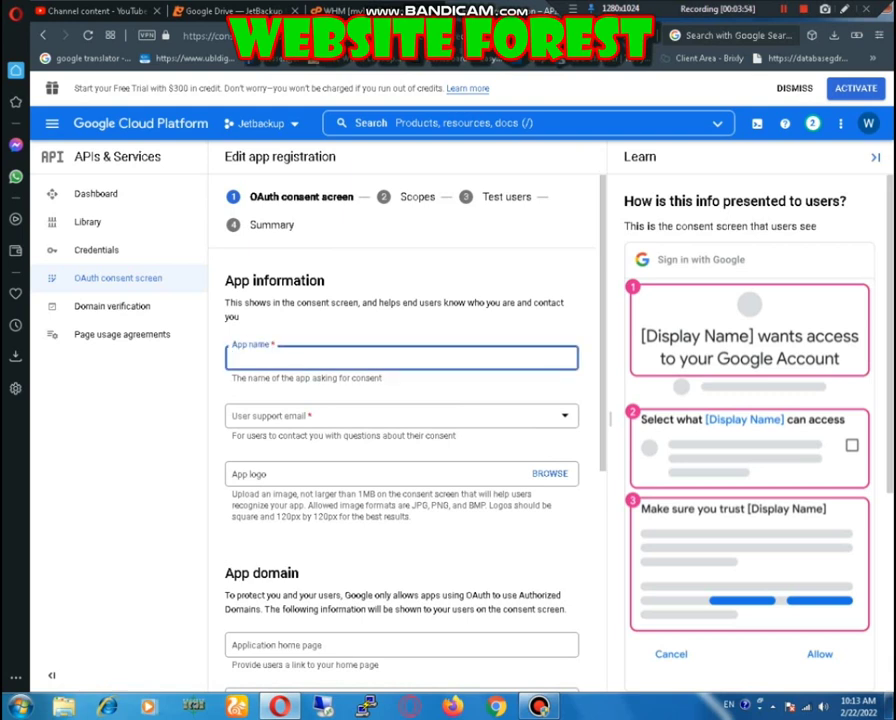
text(Hotnetinfo)
key(Tab)
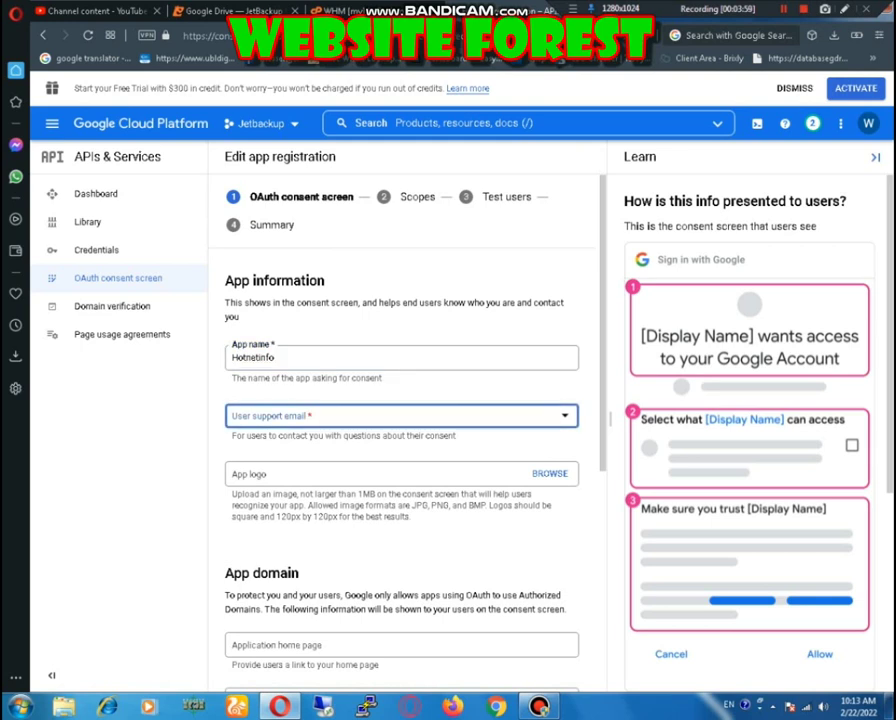
key(Down)
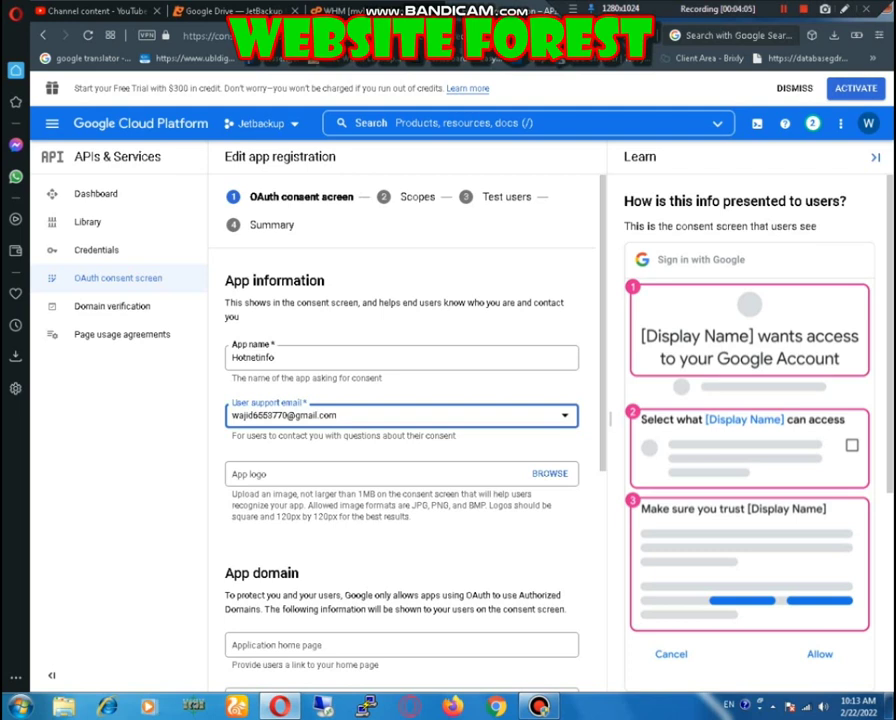
key(Return)
key(Down)
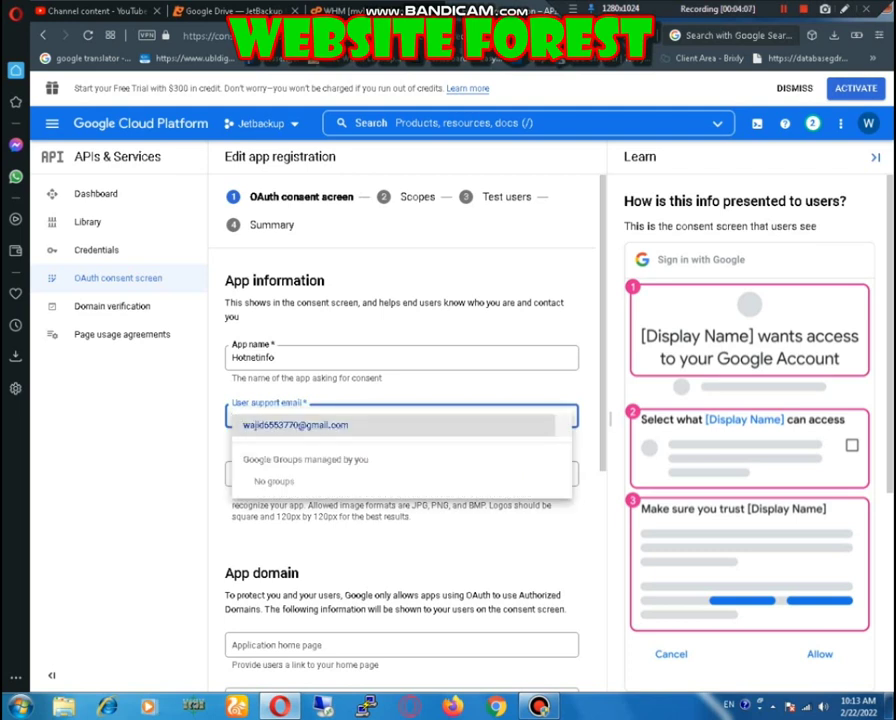
key(Return)
key(Tab)
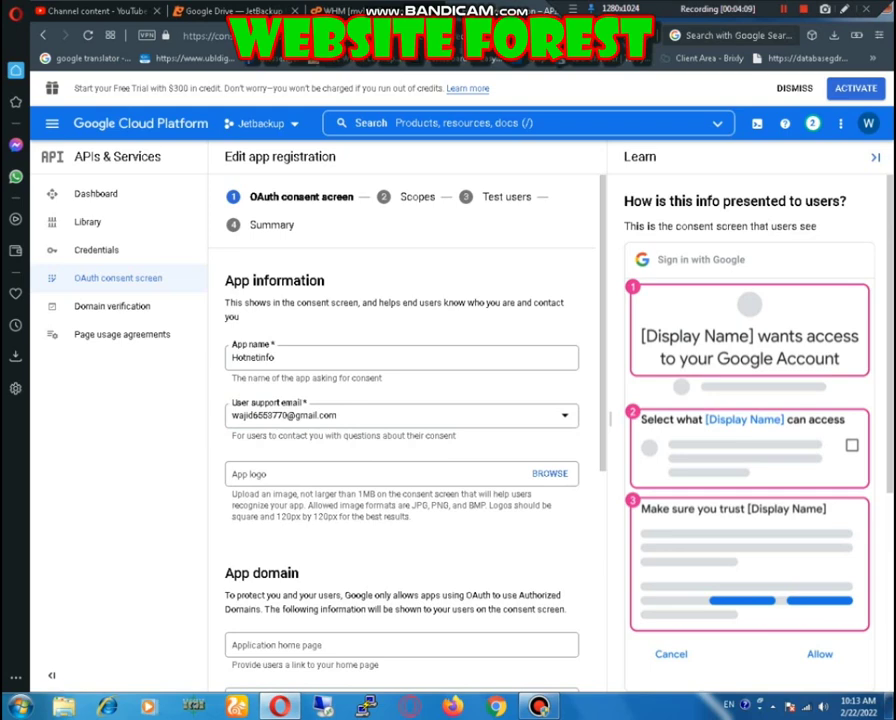
scroll(400, 420, down, 2)
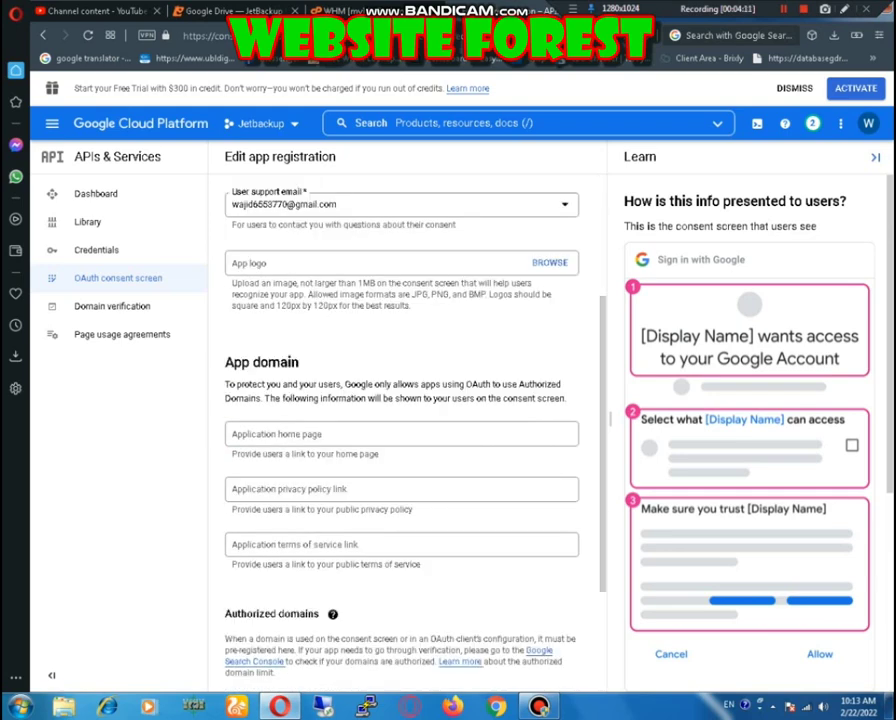
click(400, 433)
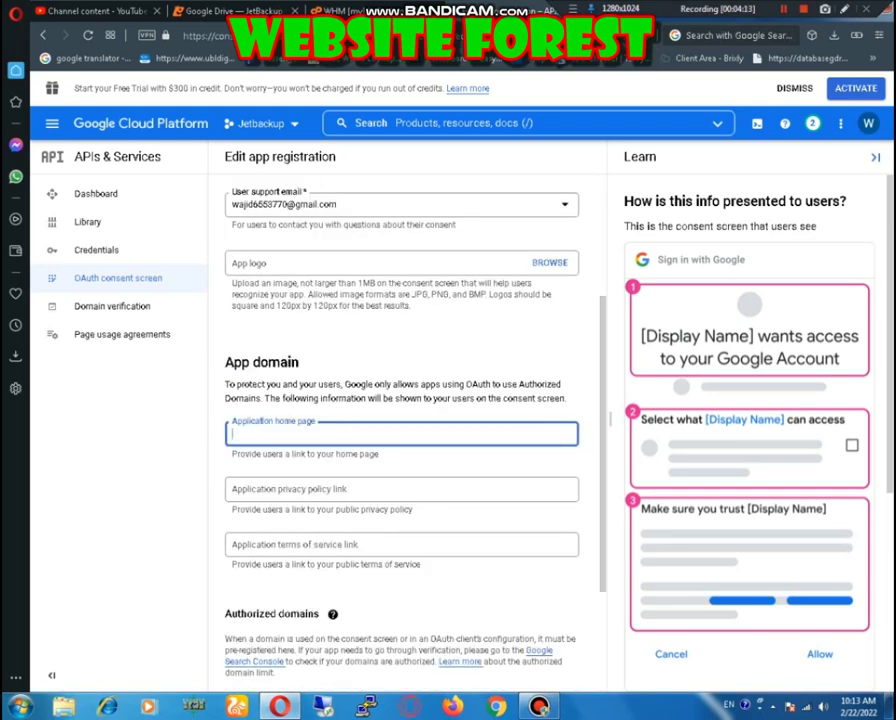
text(hotnetinfo.com)
key(Home)
text(https://)
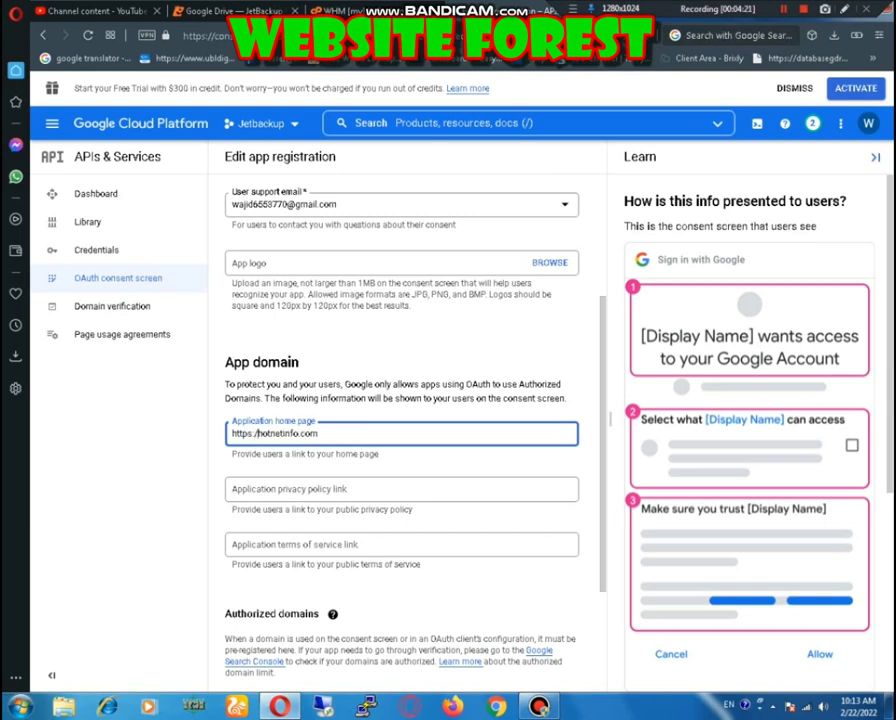
key(ctrl+a)
key(ctrl+c)
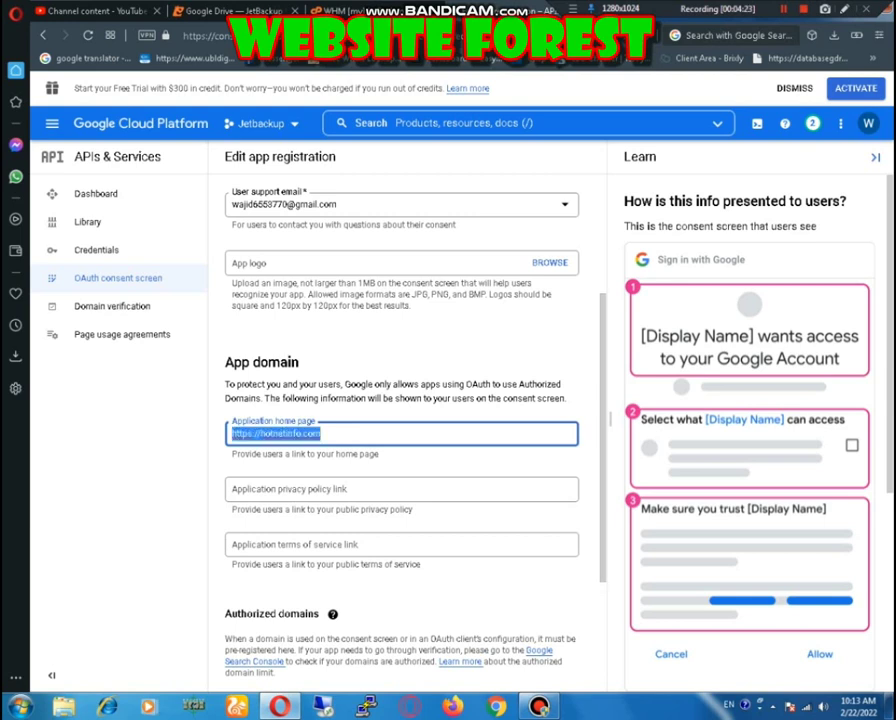
key(Tab)
key(ctrl+v)
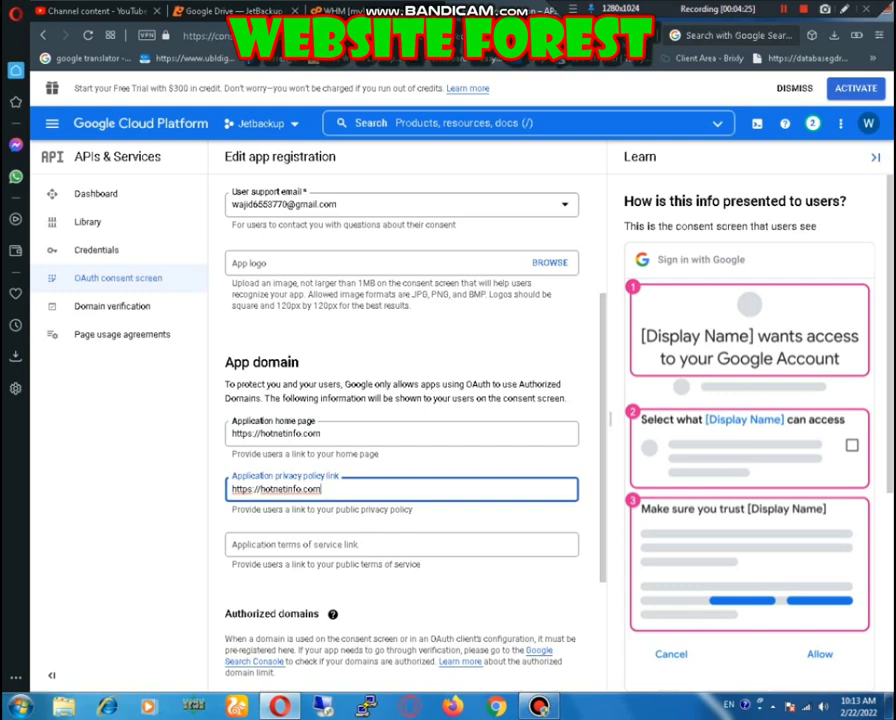
key(Tab)
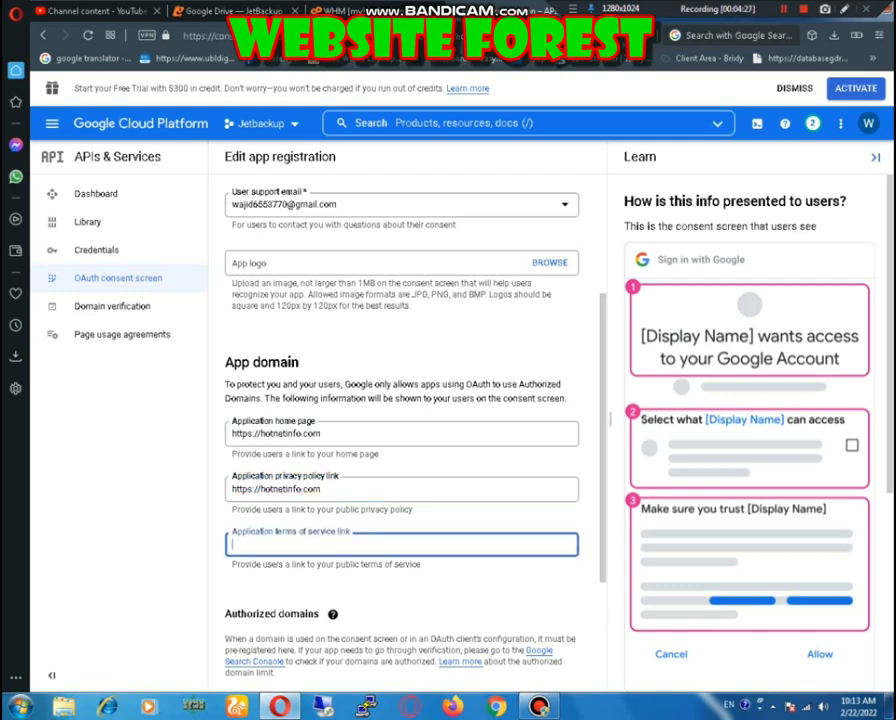
key(ctrl+v)
scroll(400, 420, down, 3)
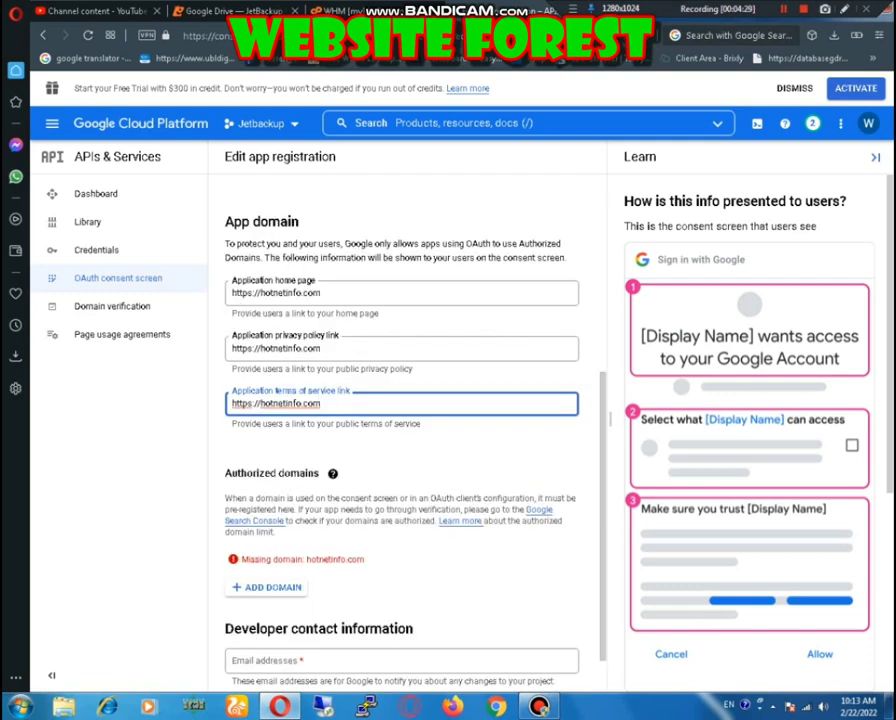
Step: Add hotnetinfo.com as authorized domain, enter the developer contact e-mail, and save
click(267, 587)
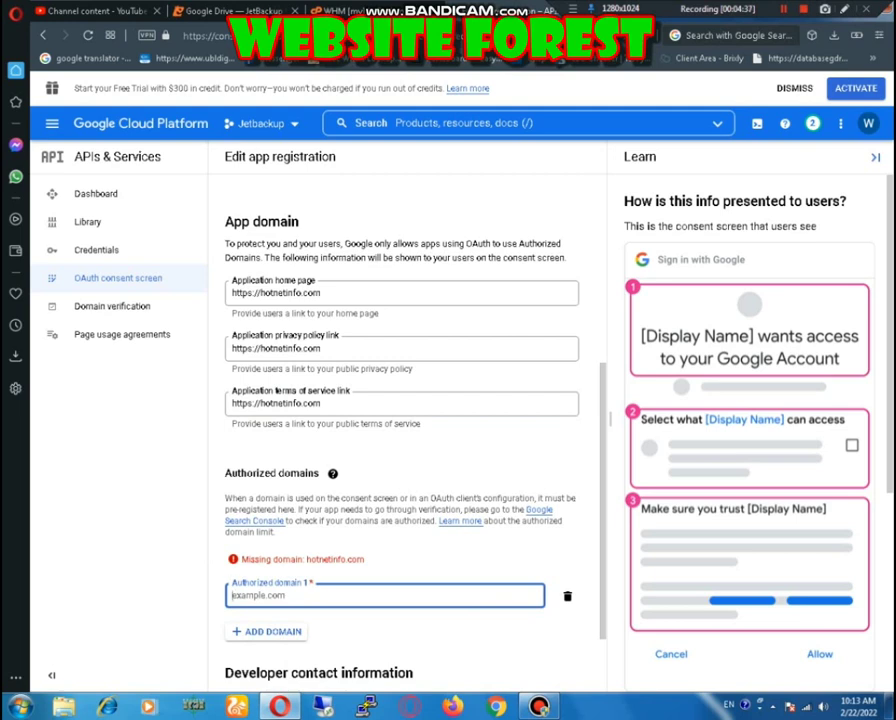
text(hotnetinfo.com)
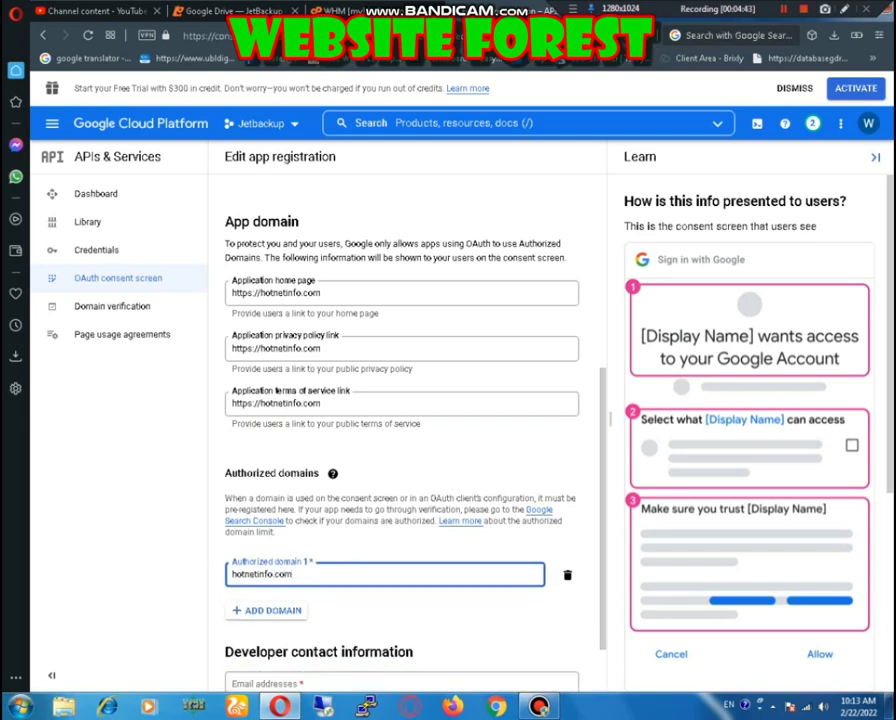
scroll(400, 430, down, 1)
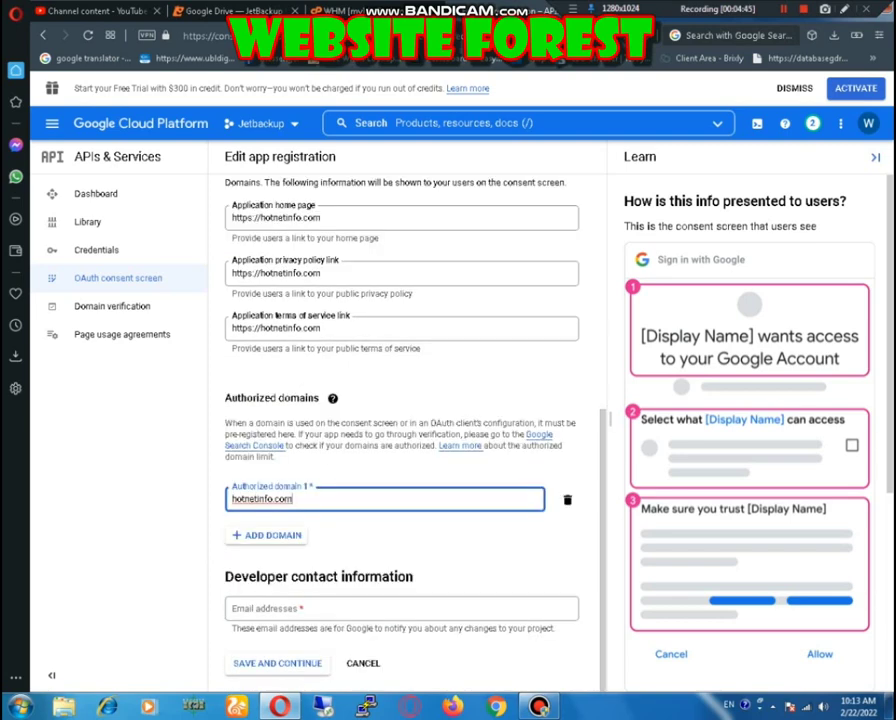
click(400, 608)
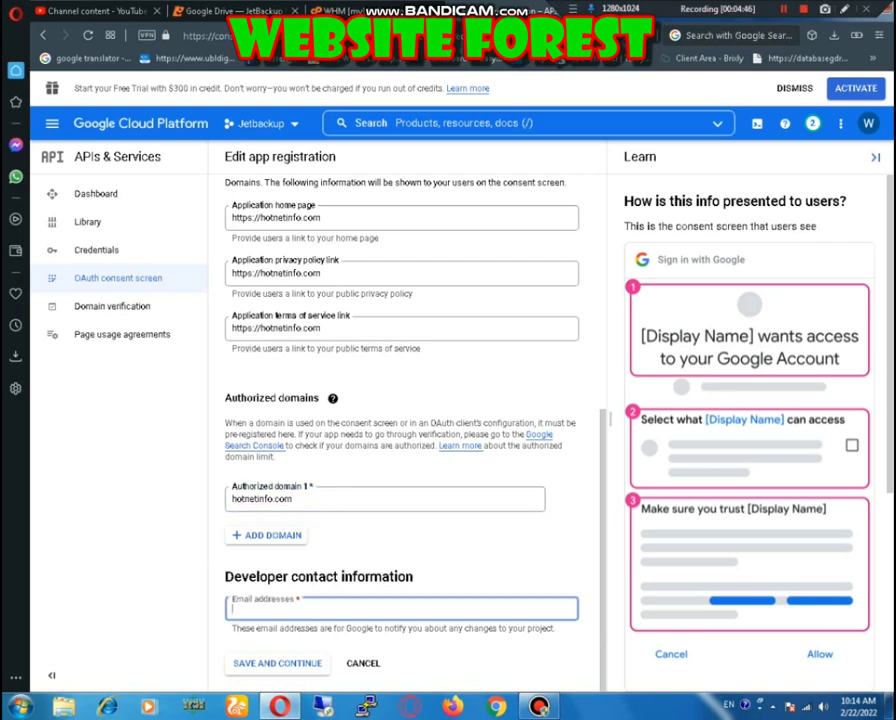
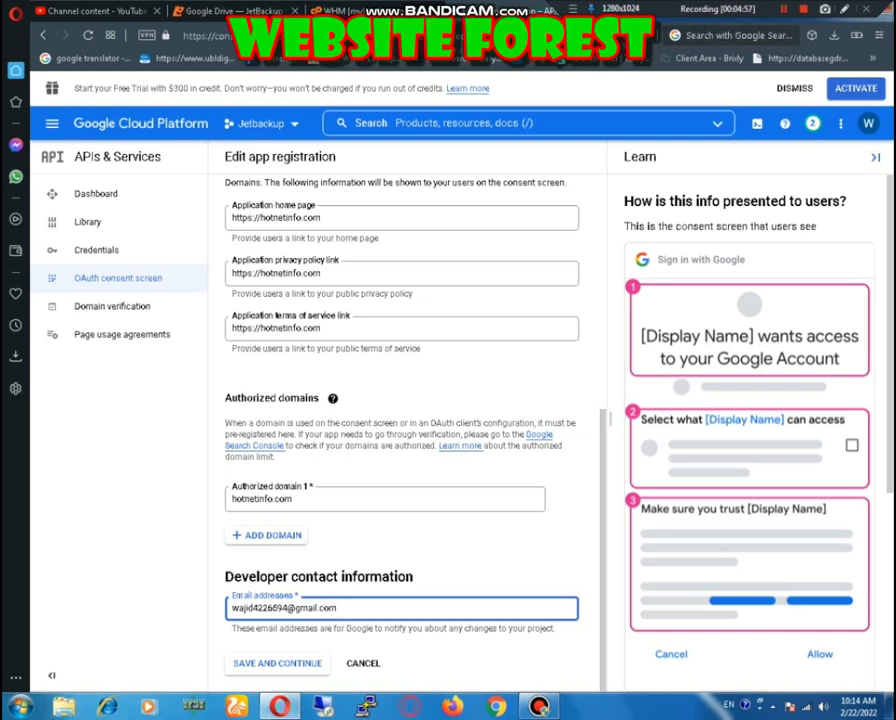
key(Return)
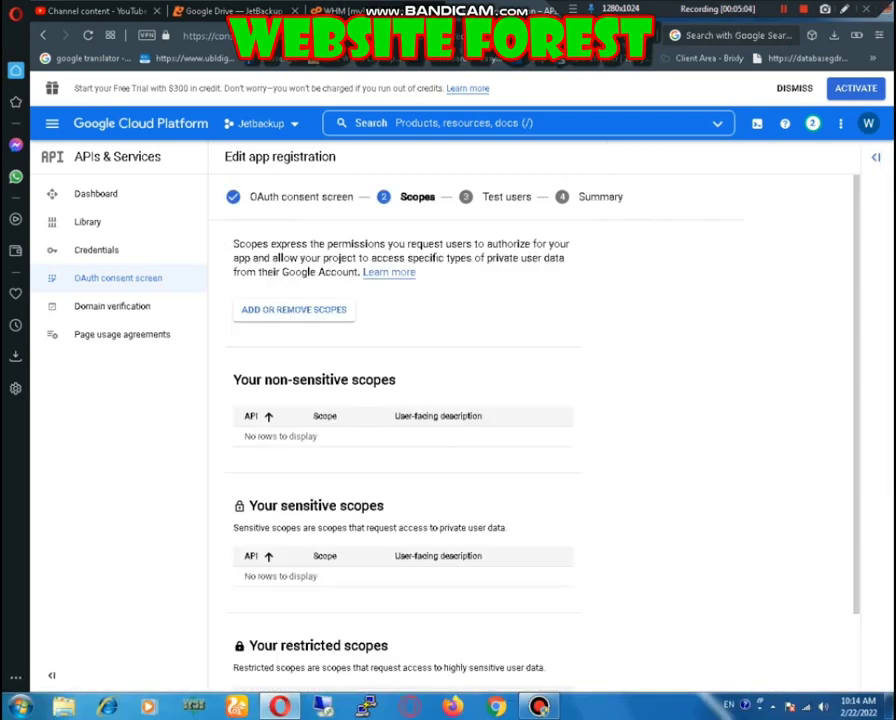
Step: Select the userinfo.email, openid and Google Drive /auth/docs scopes
scroll(540, 420, down, 2)
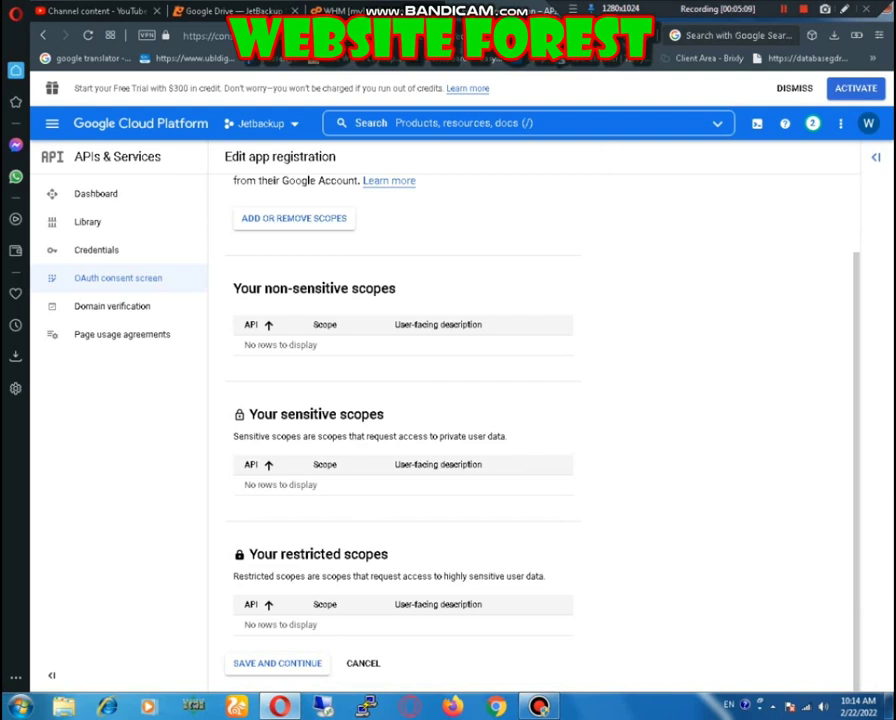
scroll(540, 420, up, 2)
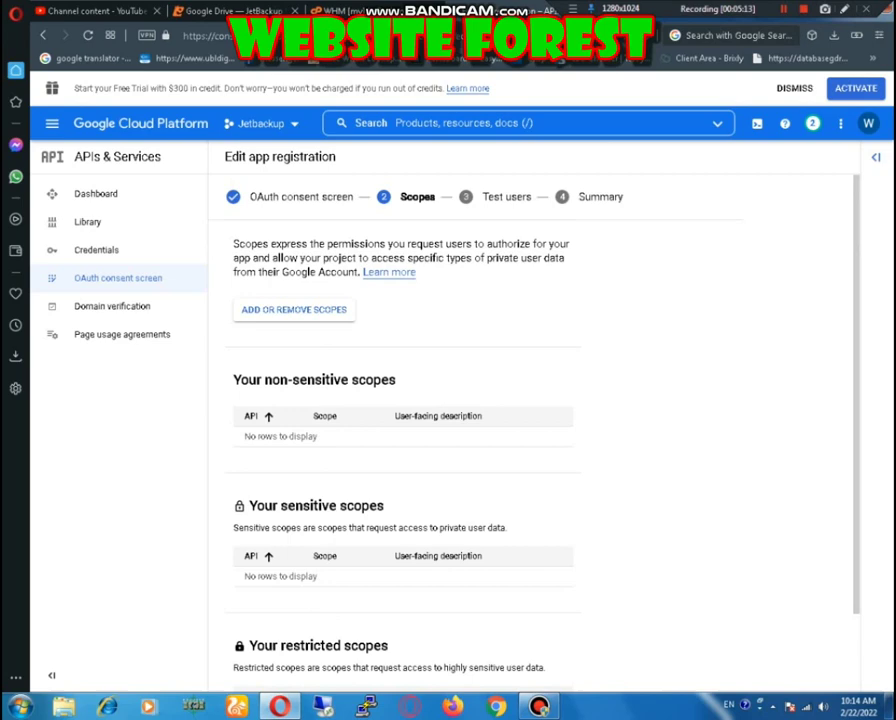
click(293, 309)
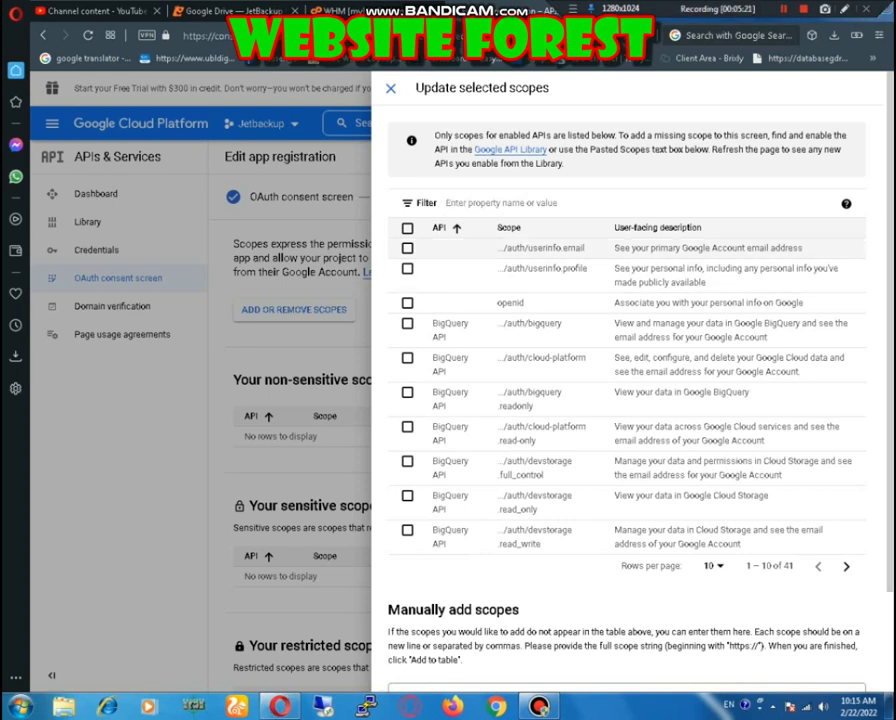
click(407, 247)
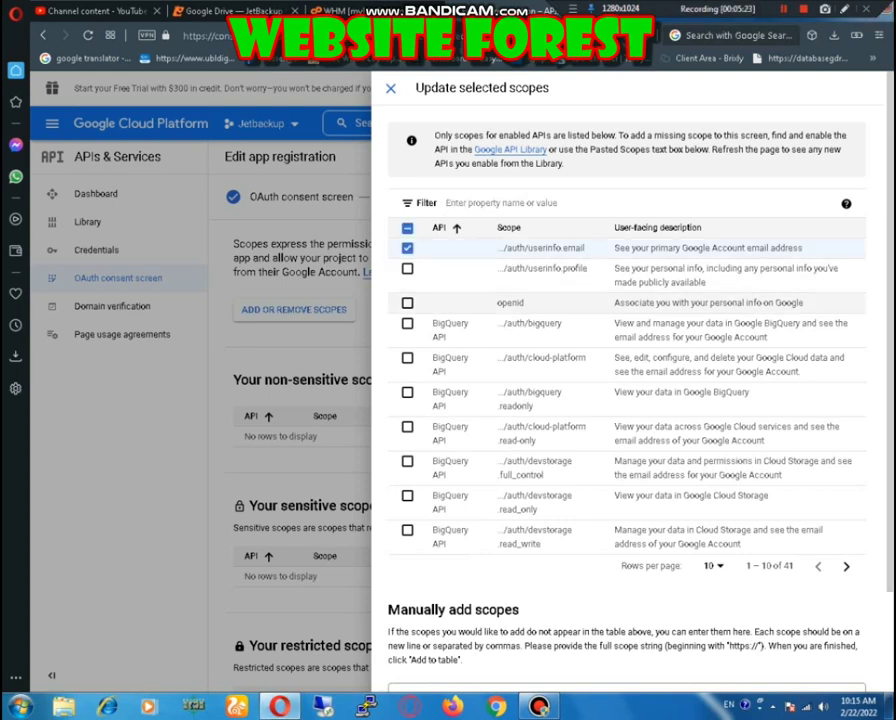
click(407, 302)
click(490, 203)
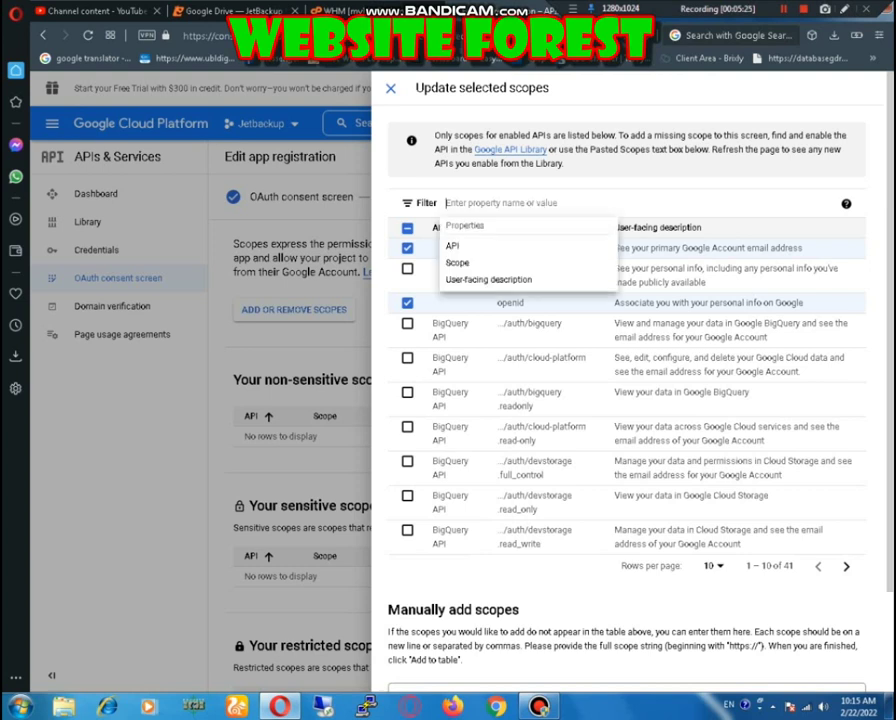
text(/auth/docs)
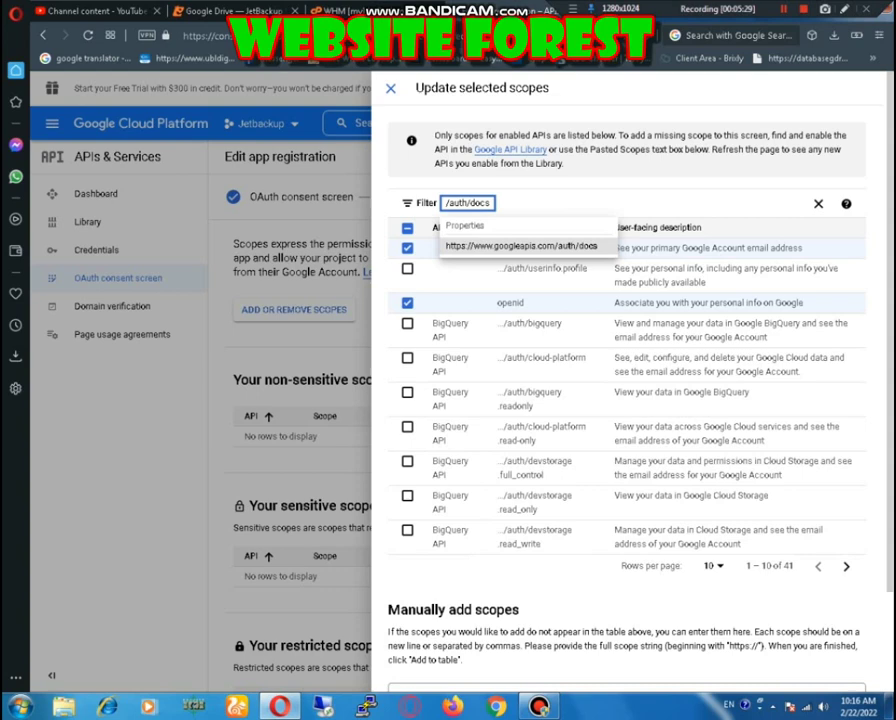
key(Return)
click(407, 247)
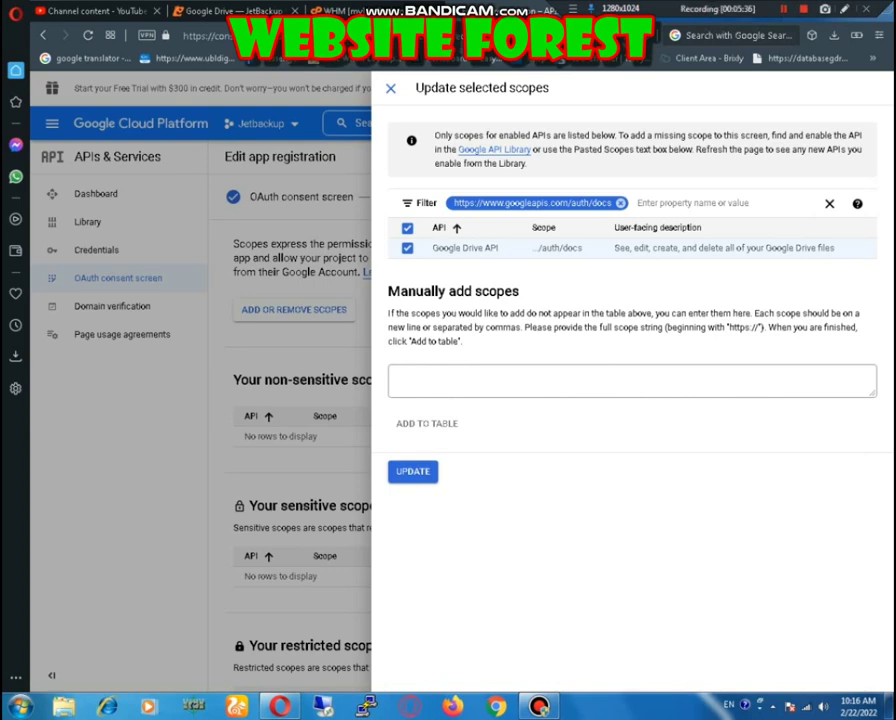
Step: Filter for /auth/drive, select the full Drive scope, then clear the filter
click(620, 203)
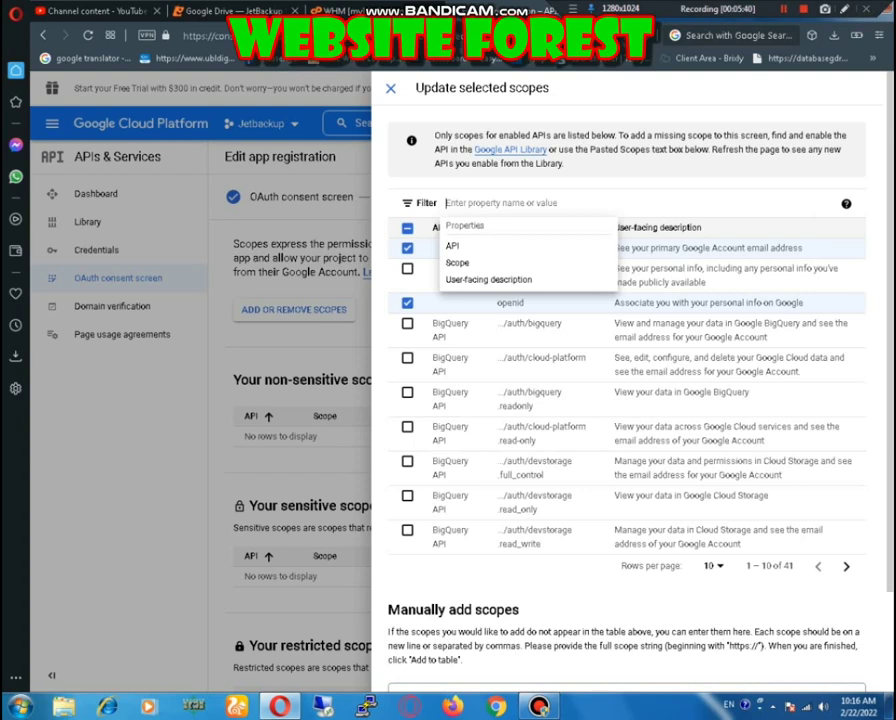
text(/auth/drive)
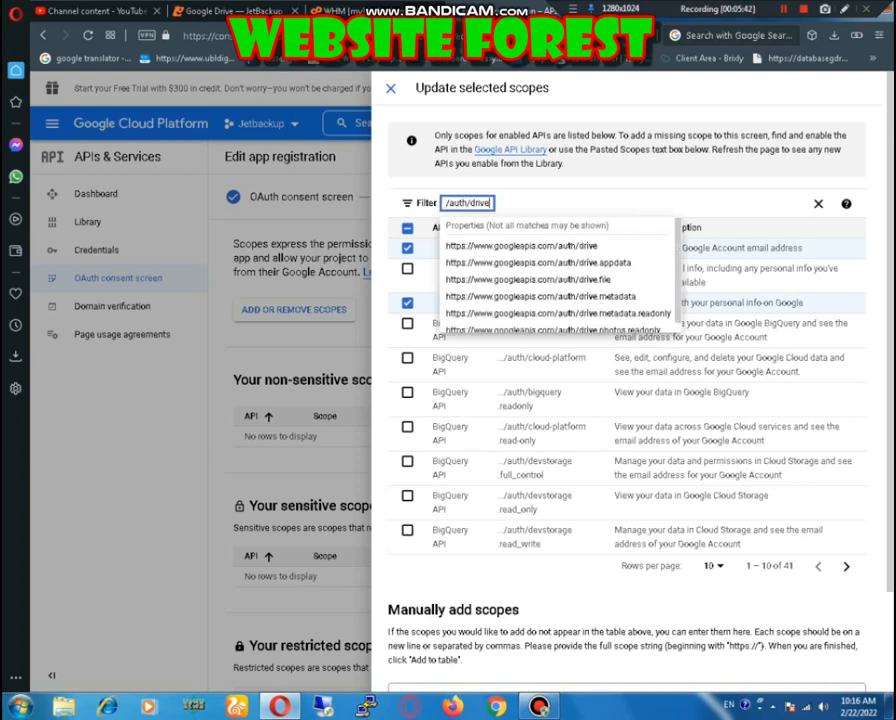
key(Down)
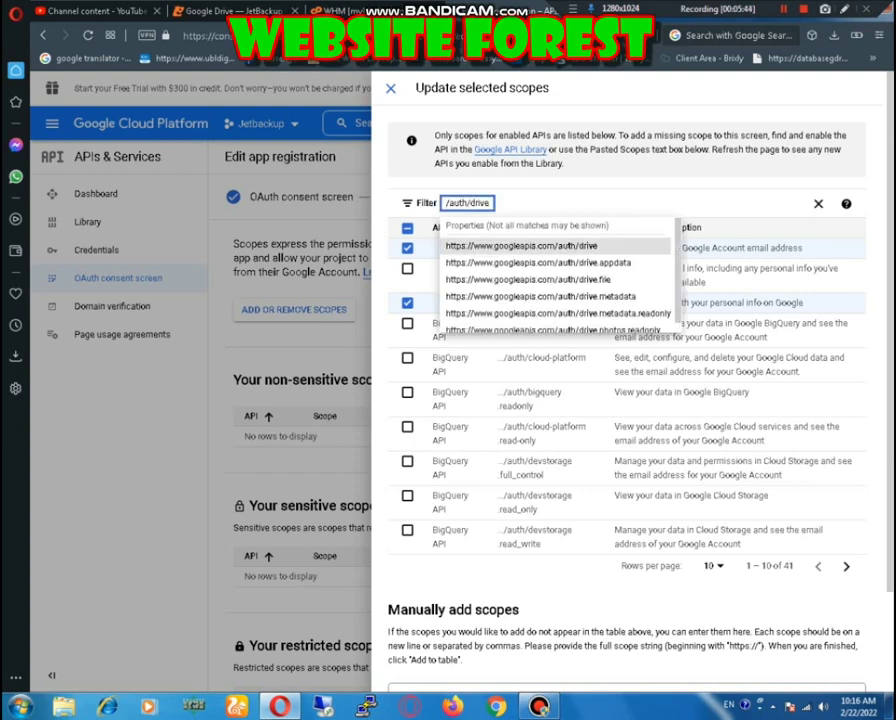
key(Return)
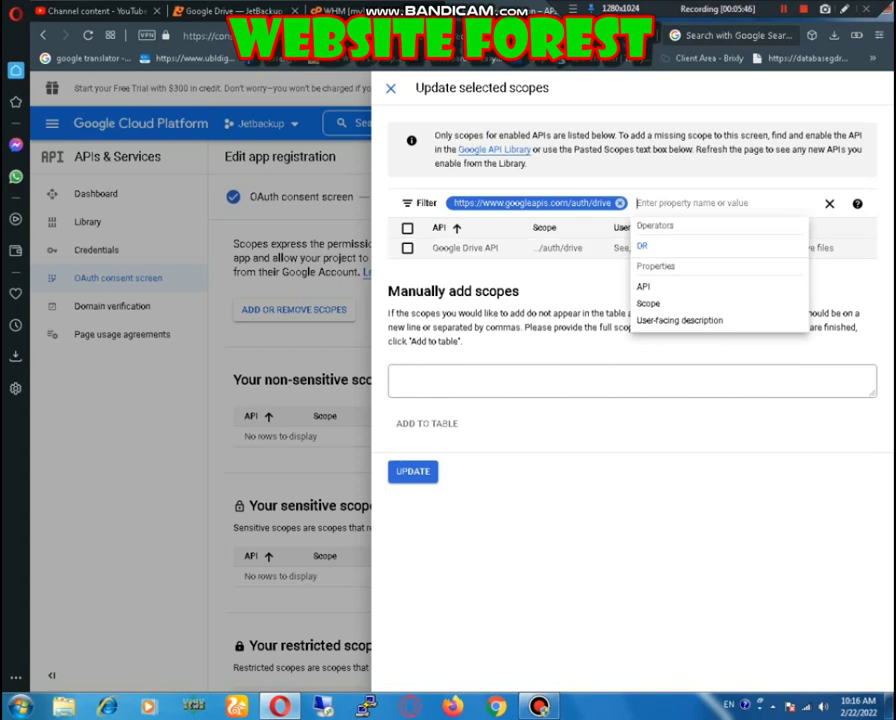
click(407, 247)
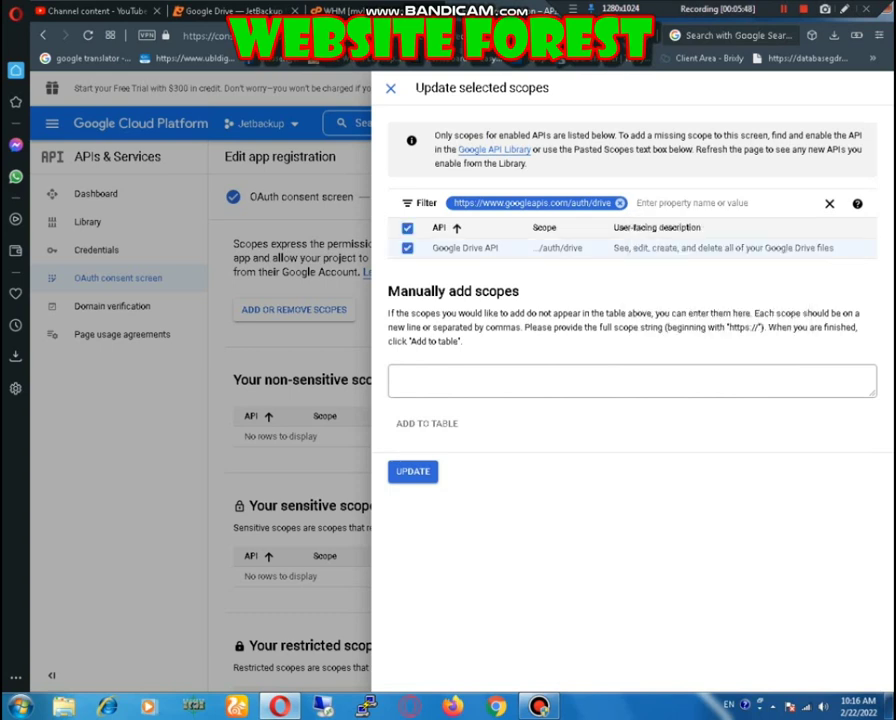
click(620, 203)
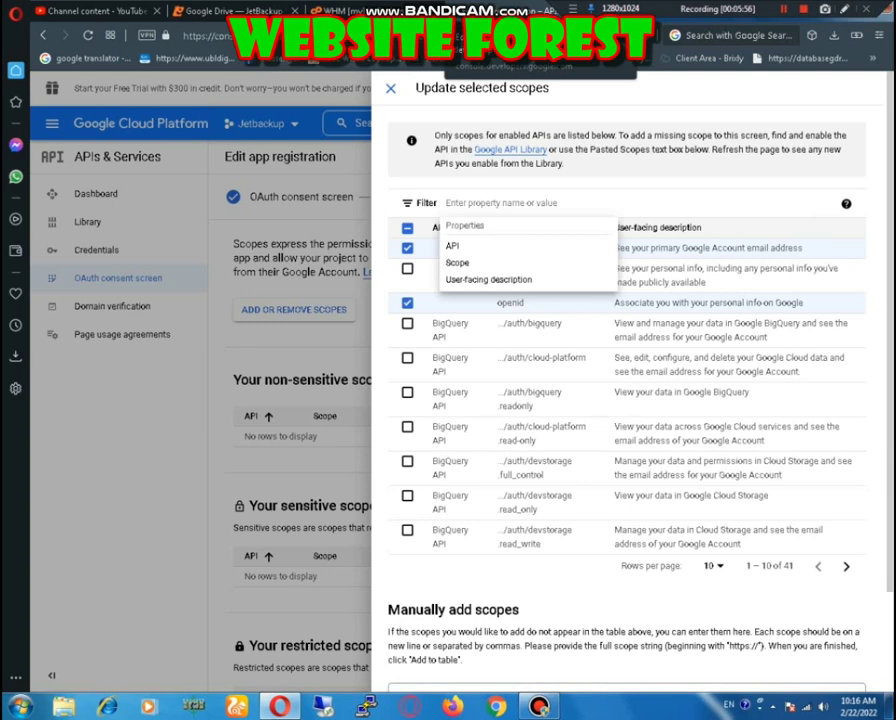
key(Escape)
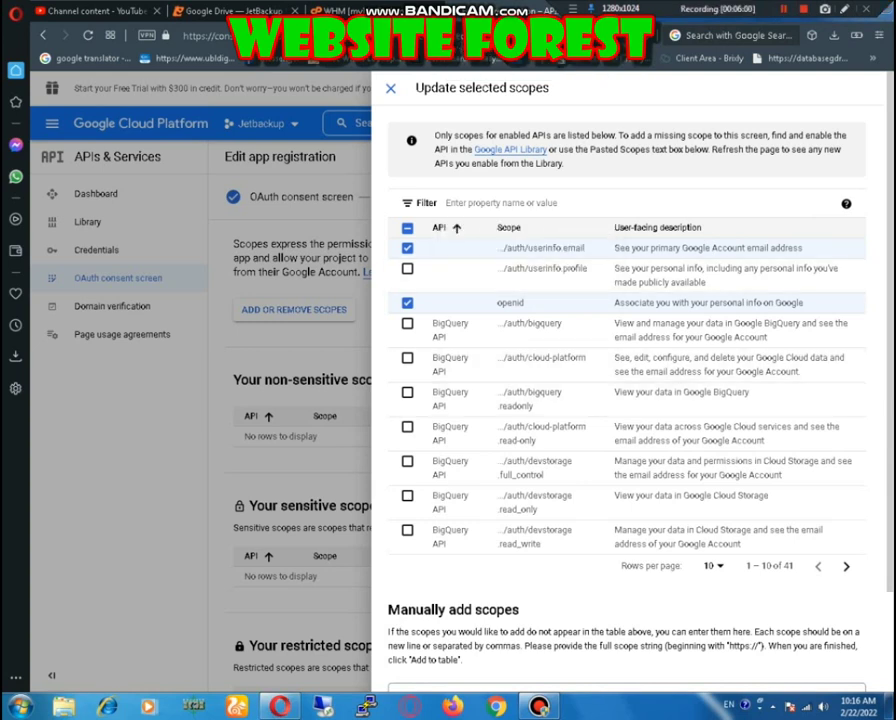
key(Down)
scroll(626, 380, down, 2)
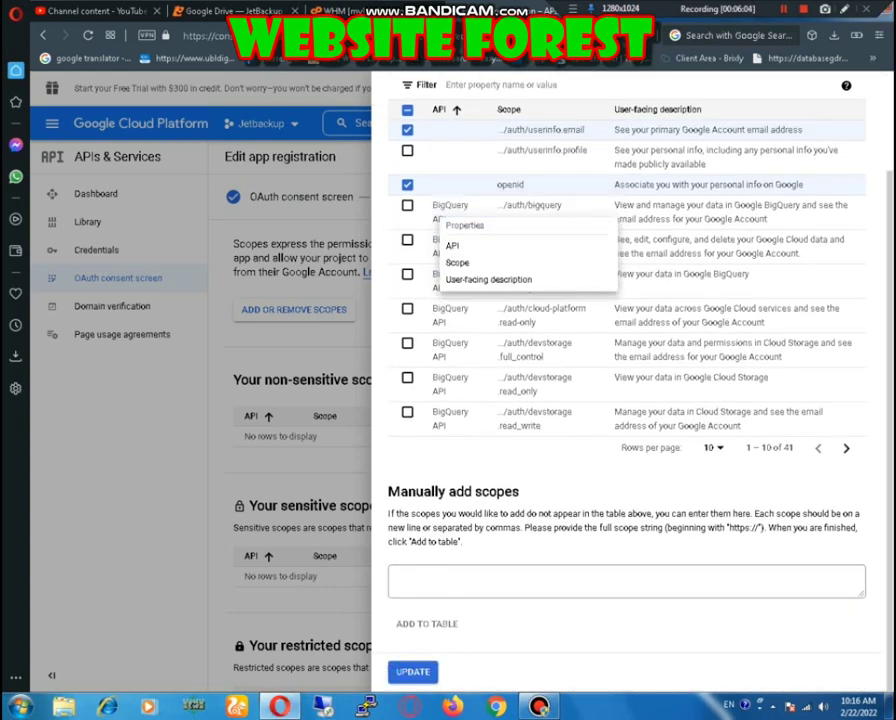
key(Escape)
Step: Update the selected scopes, save through Scopes and Test users, and return to the dashboard
click(412, 671)
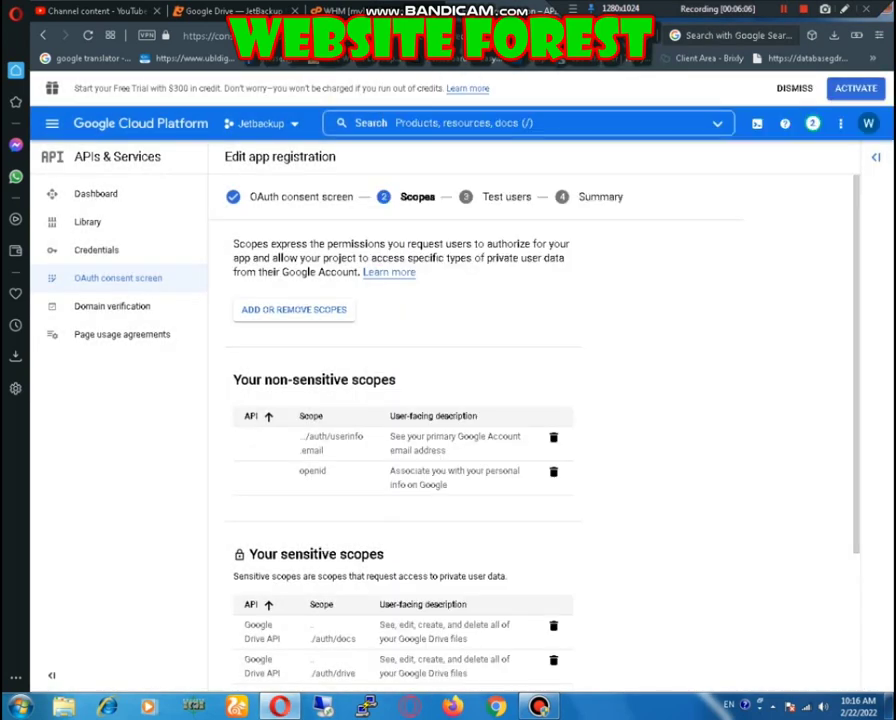
scroll(540, 420, down, 2)
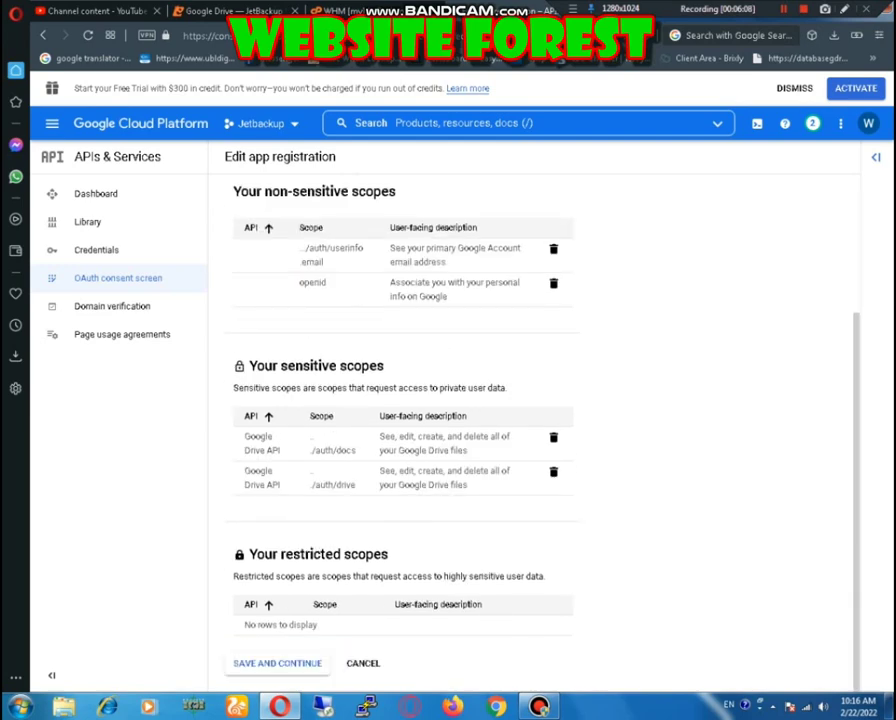
click(277, 663)
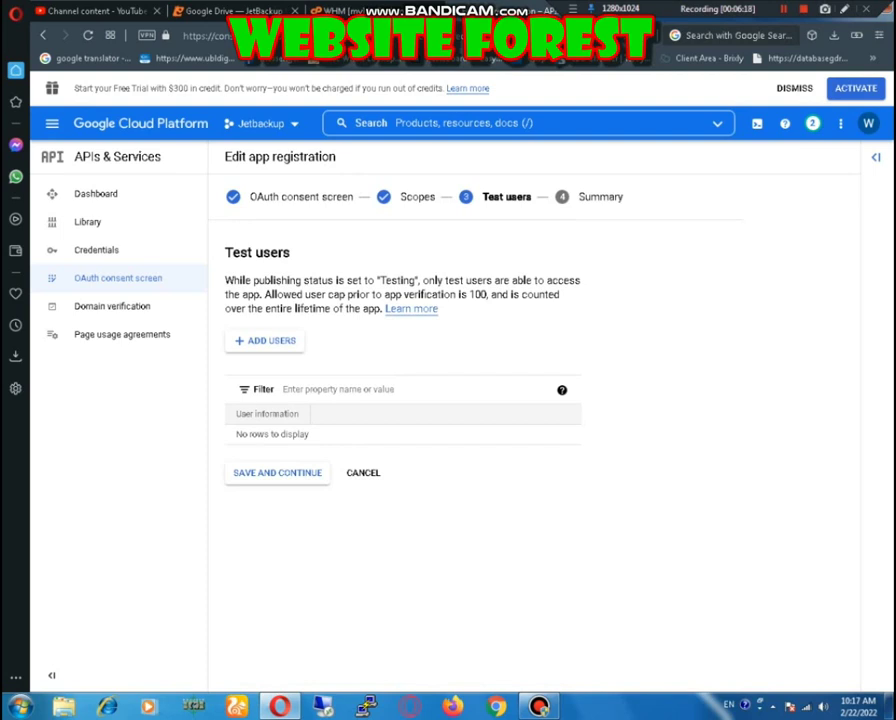
scroll(540, 420, down, 5)
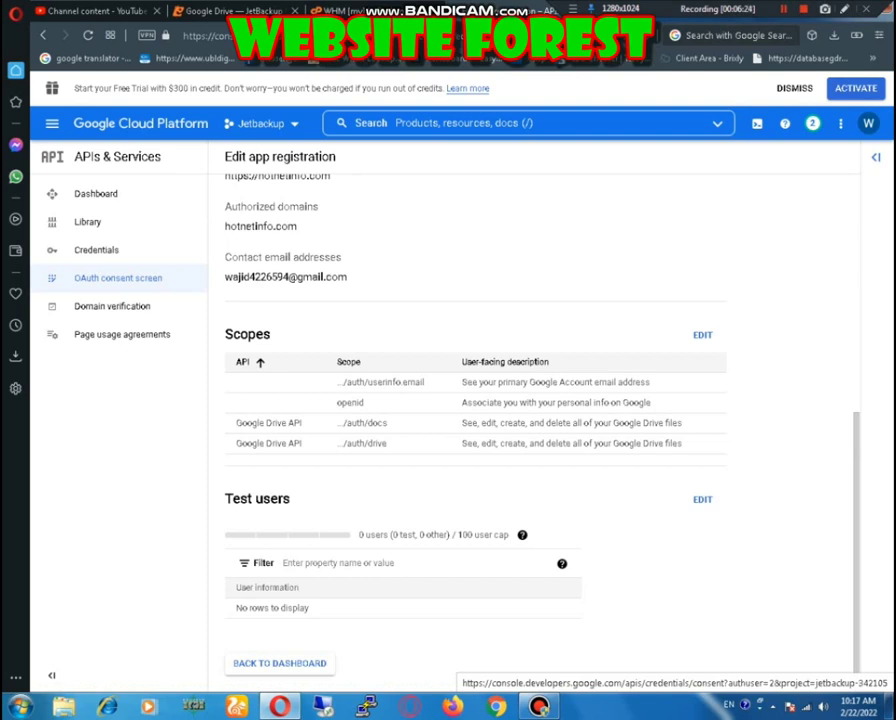
click(279, 663)
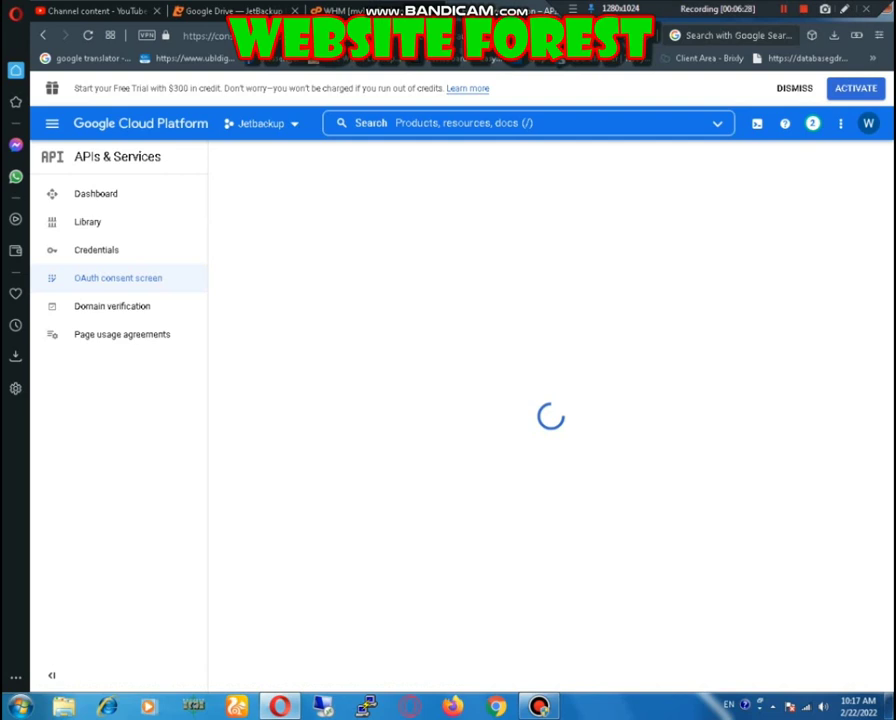
Step: Publish the Hotnetinfo app and confirm pushing it to production
key(shift+F12)
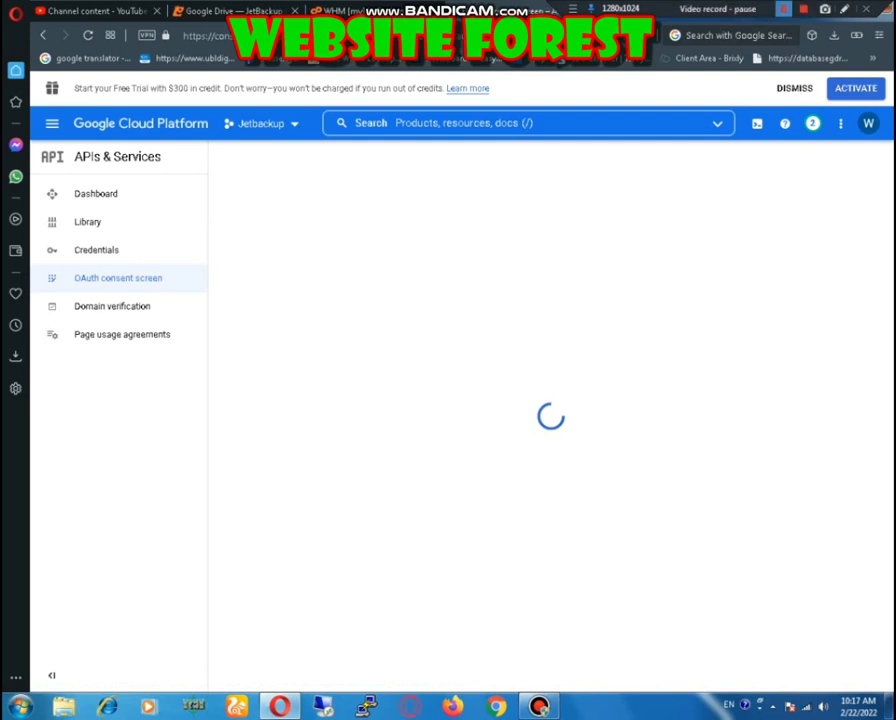
key(shift+F12)
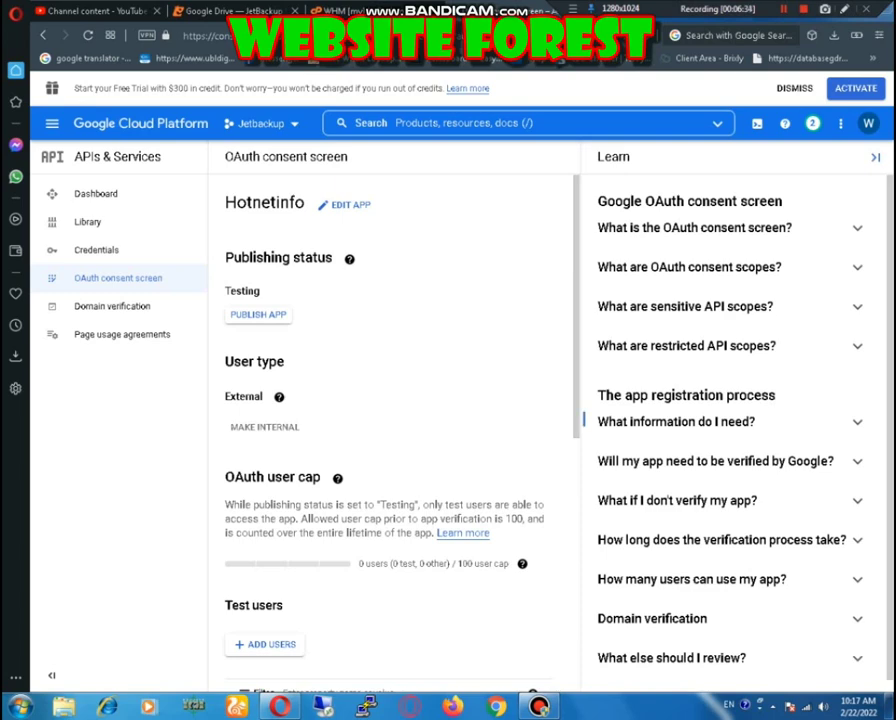
scroll(390, 430, down, 3)
scroll(390, 430, down, 3)
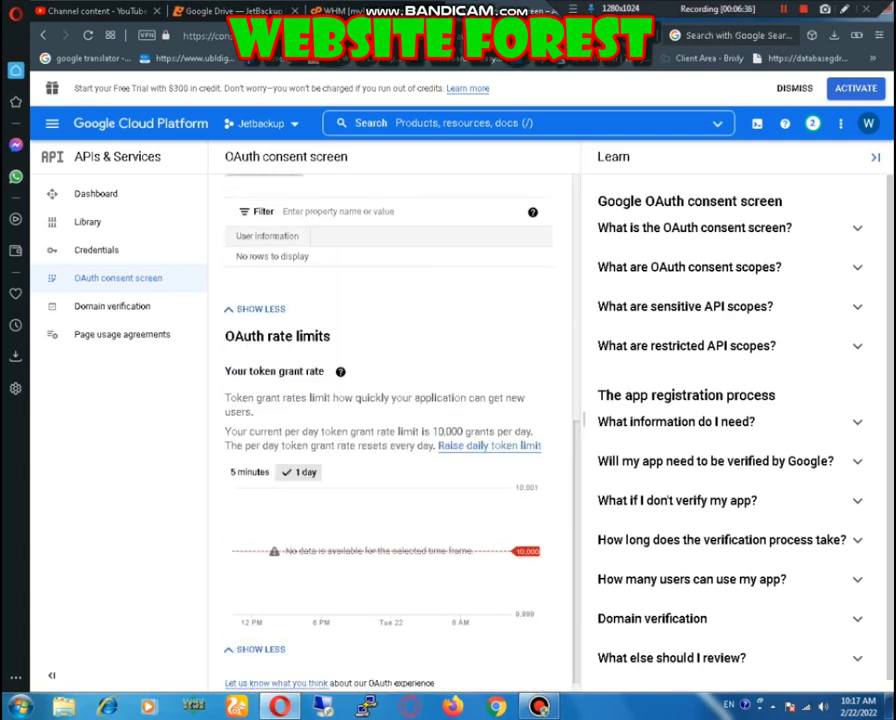
scroll(390, 430, up, 5)
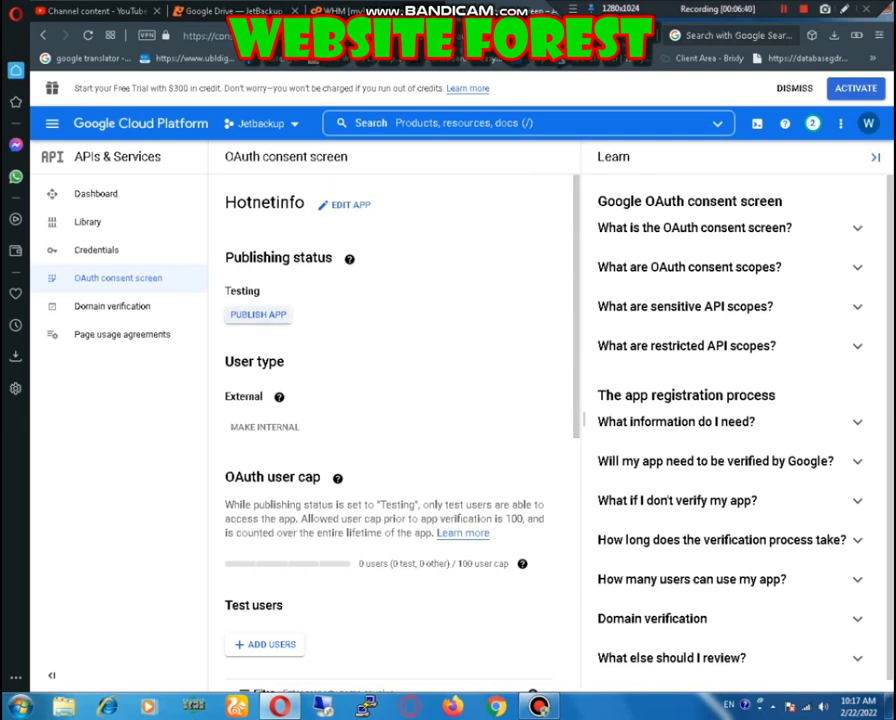
click(258, 314)
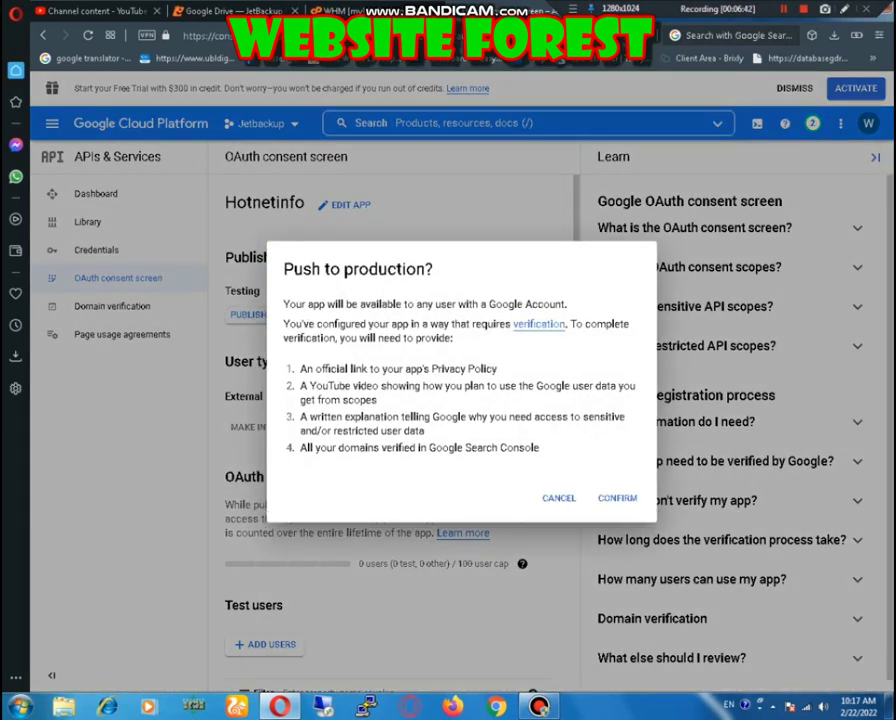
click(617, 497)
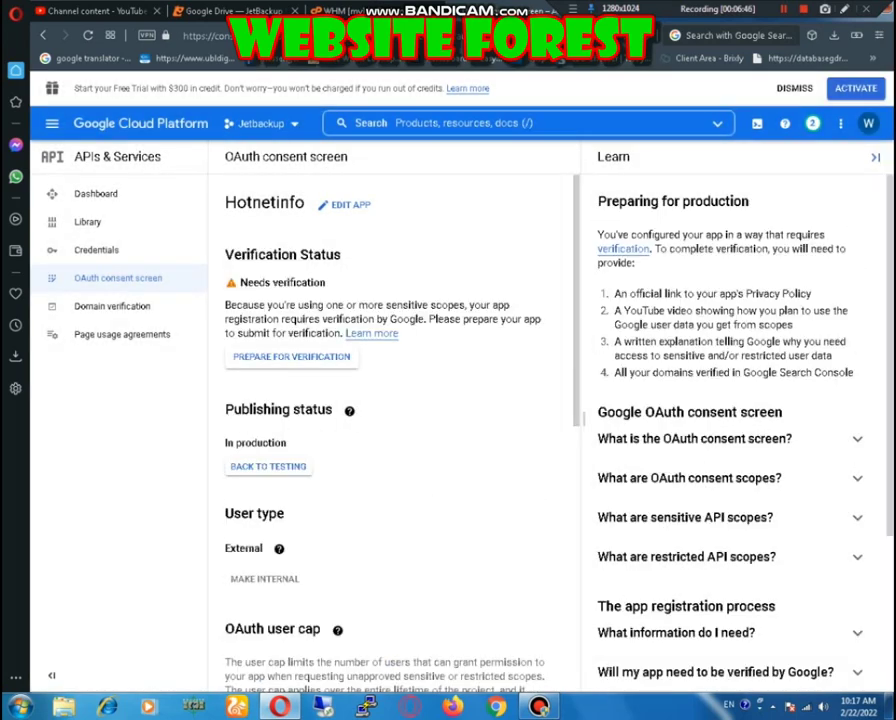
scroll(380, 300, down, 1)
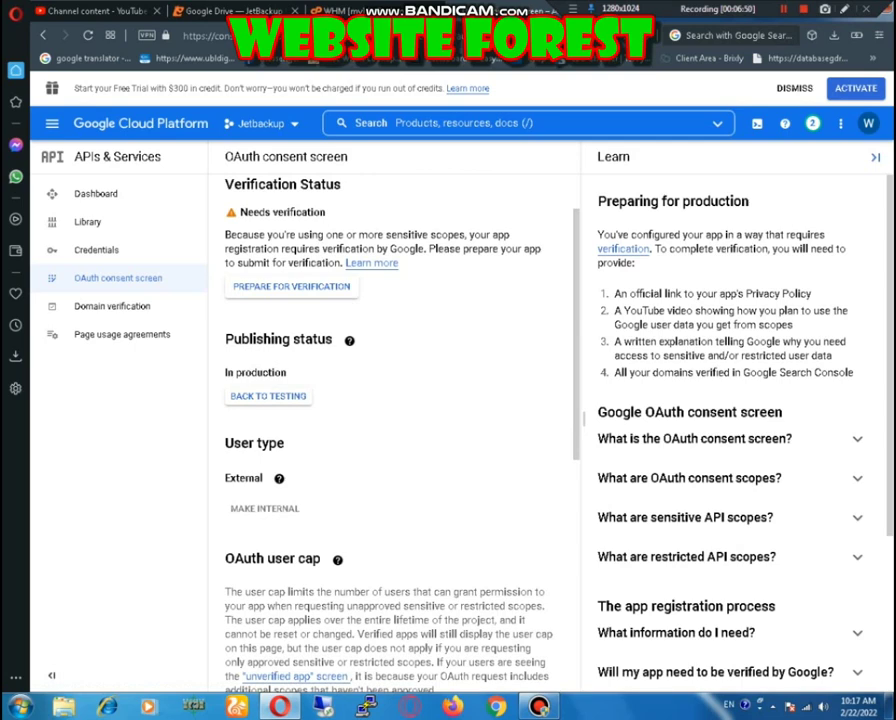
scroll(390, 420, down, 7)
Step: Start Prepare for verification and paste the demo video's YouTube link
scroll(390, 420, up, 8)
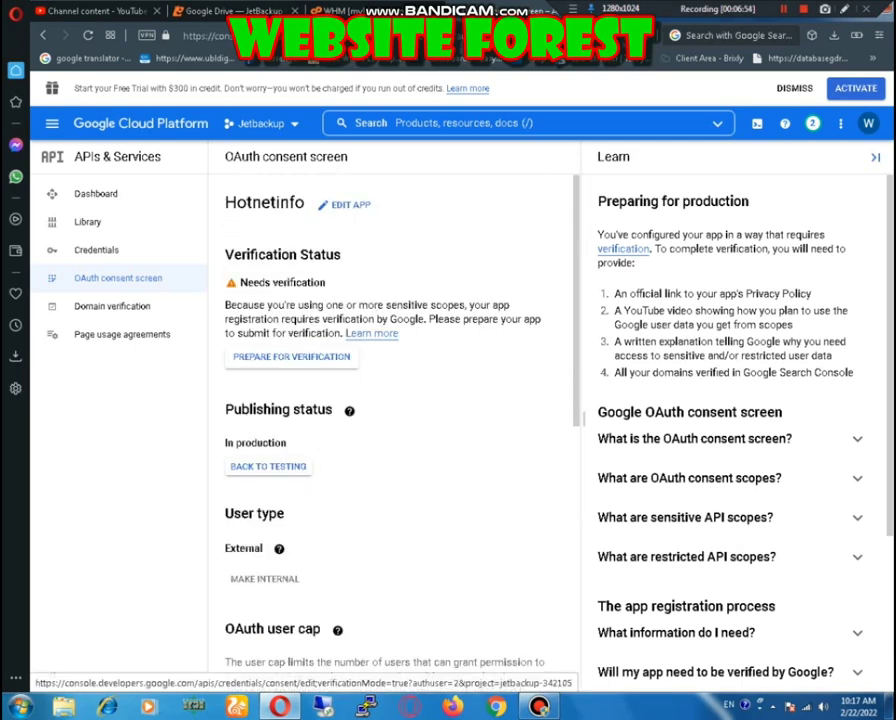
click(291, 356)
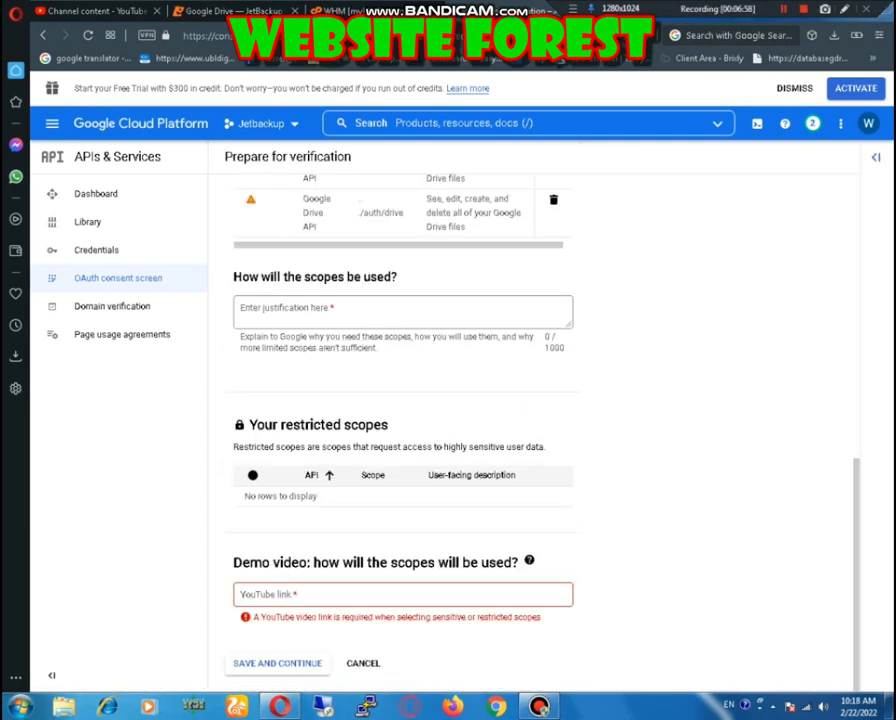
click(400, 594)
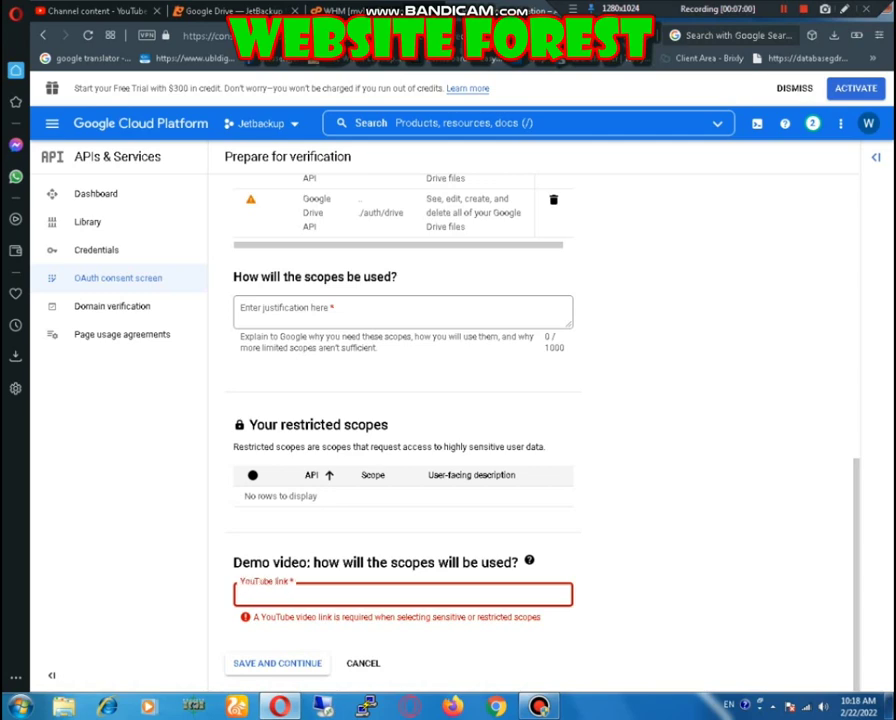
text(https://youtu.be/LxbBZdf-UBI)
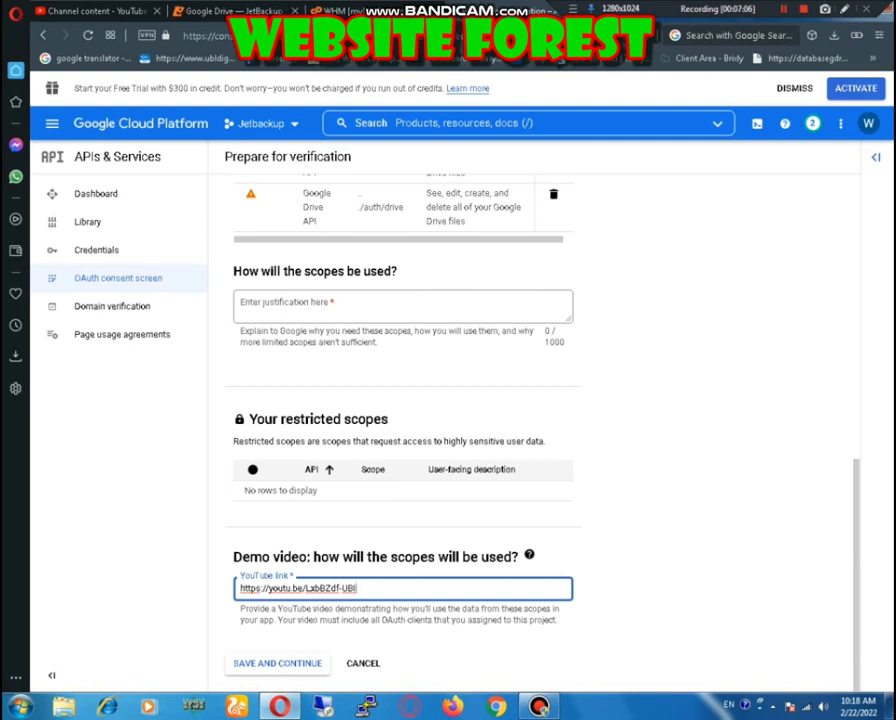
Step: Enter the scope justification 'I will use it to connect it with my Server', correcting 'us'
key(Return)
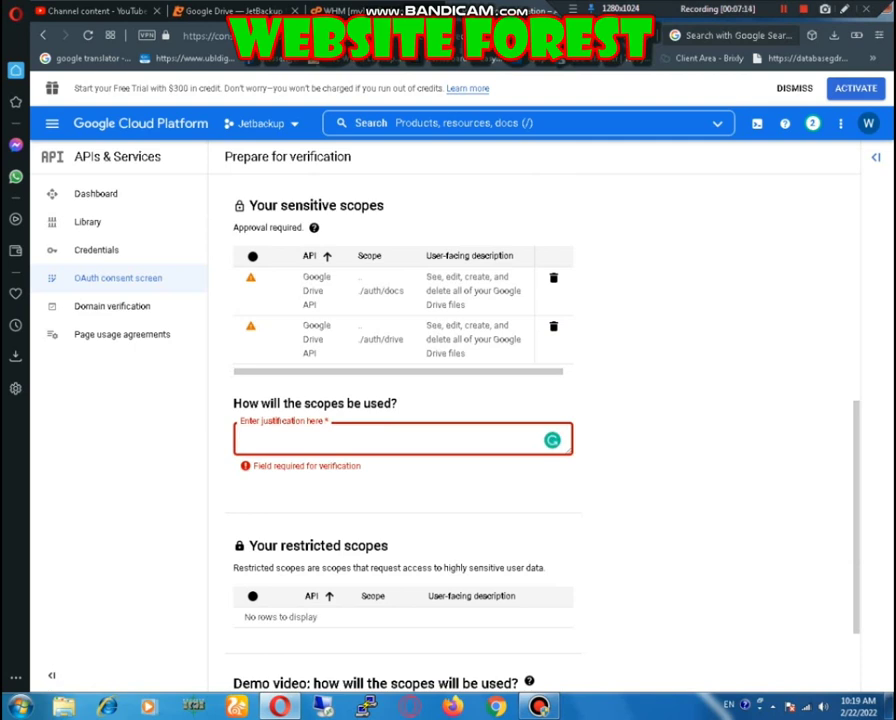
text(I)
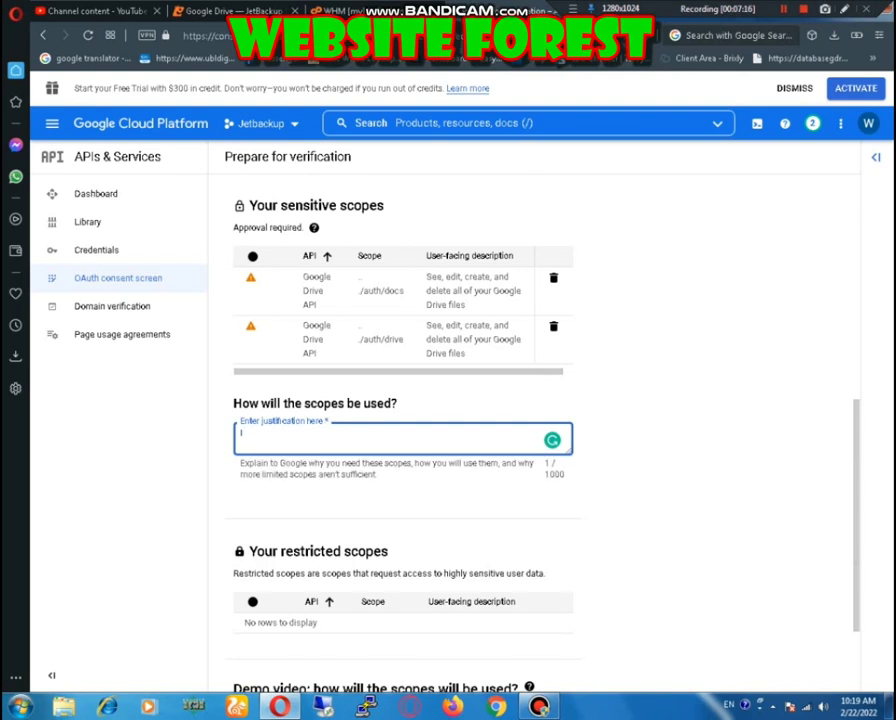
text( will us it to connec)
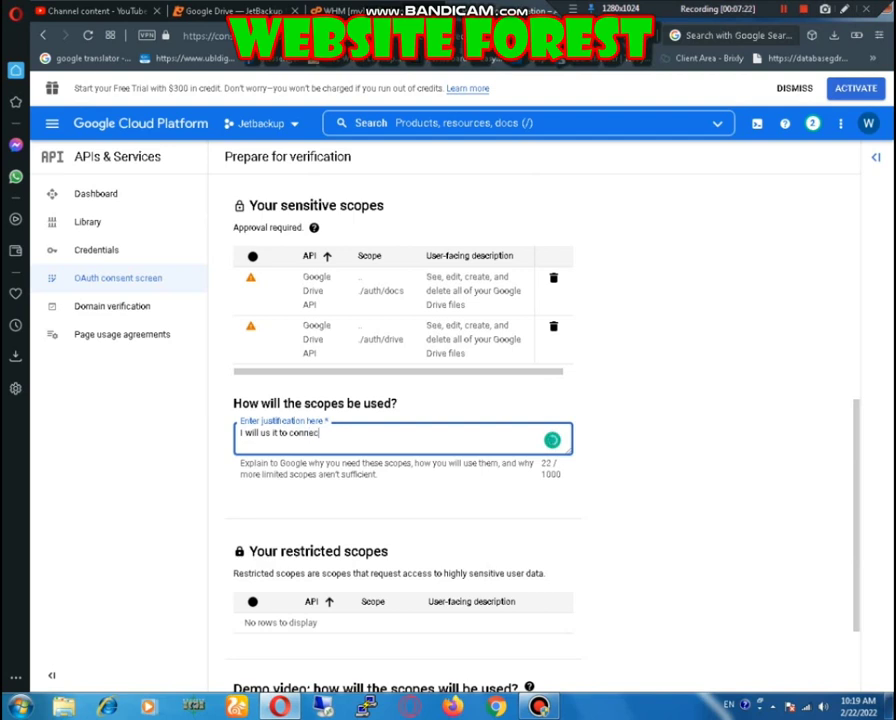
text(t it with my Server)
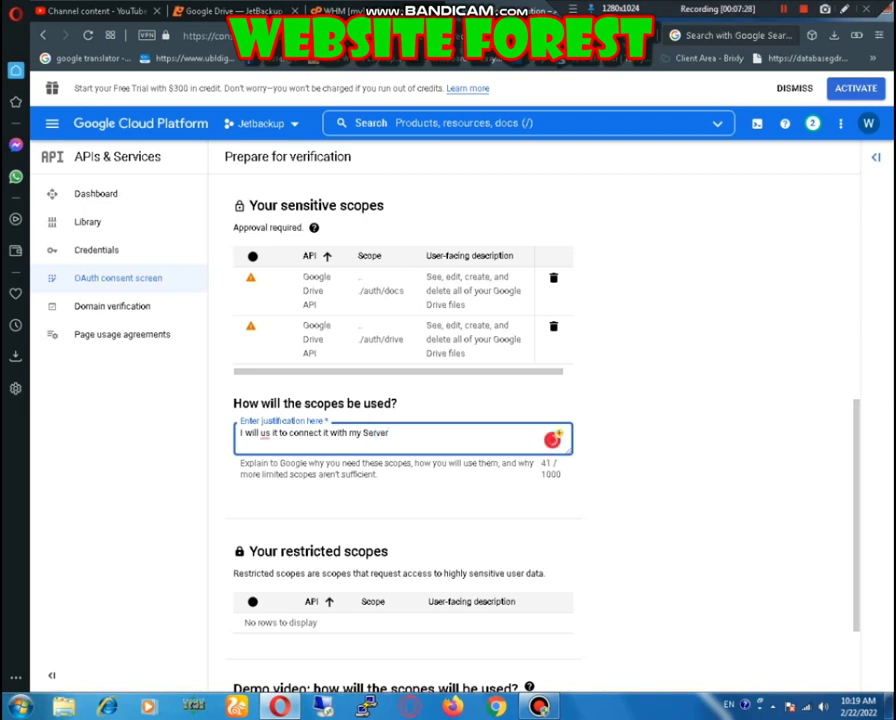
scroll(540, 400, down, 3)
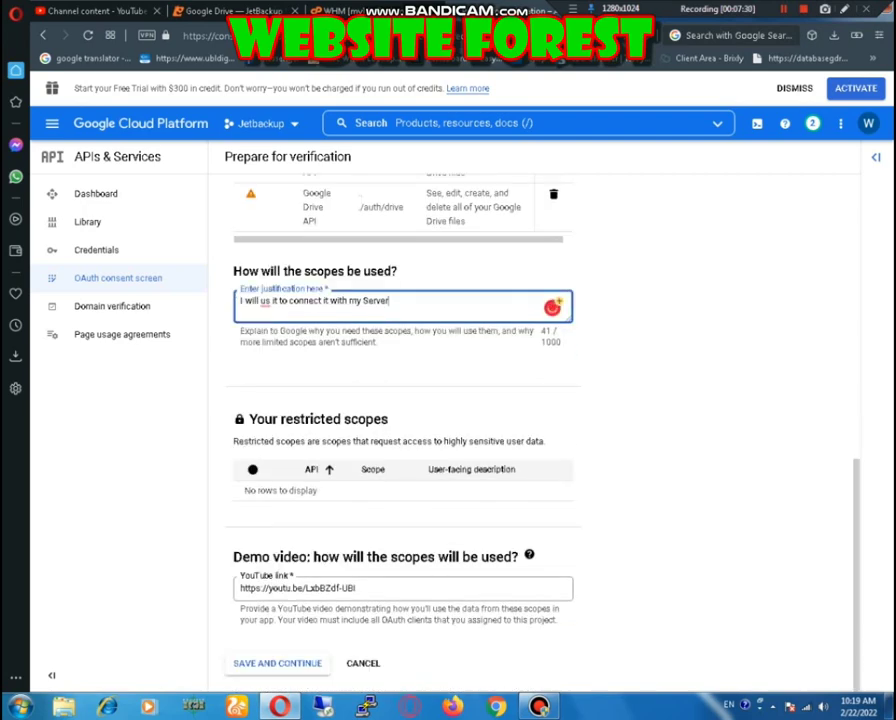
mouse_move(266, 301)
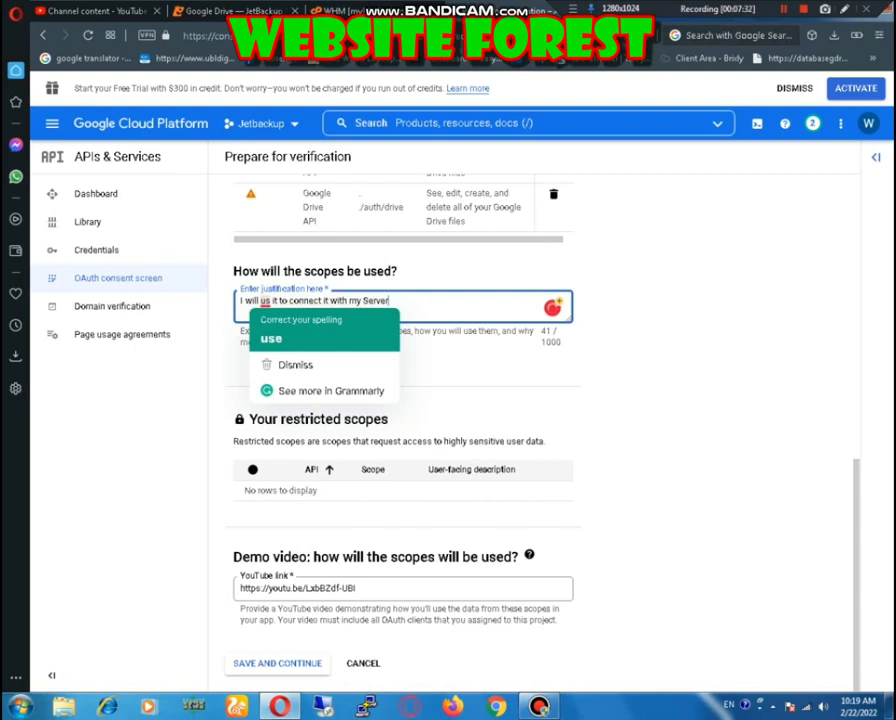
click(271, 338)
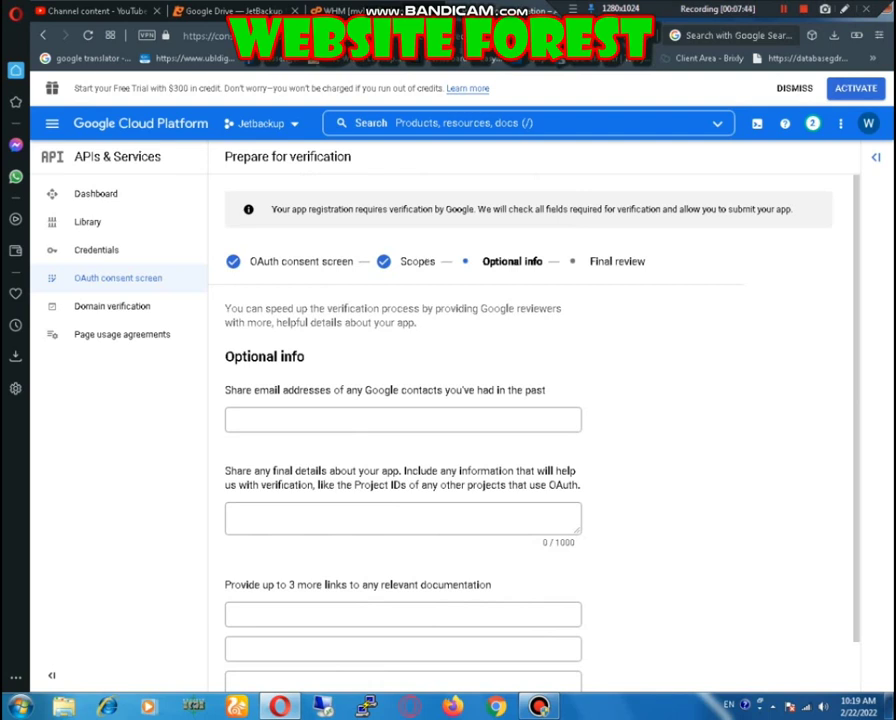
Step: Enter a past Google contact's e-mail, then add app details: 'I am a hosting provider and i would like to connect my server with google drive'
click(400, 419)
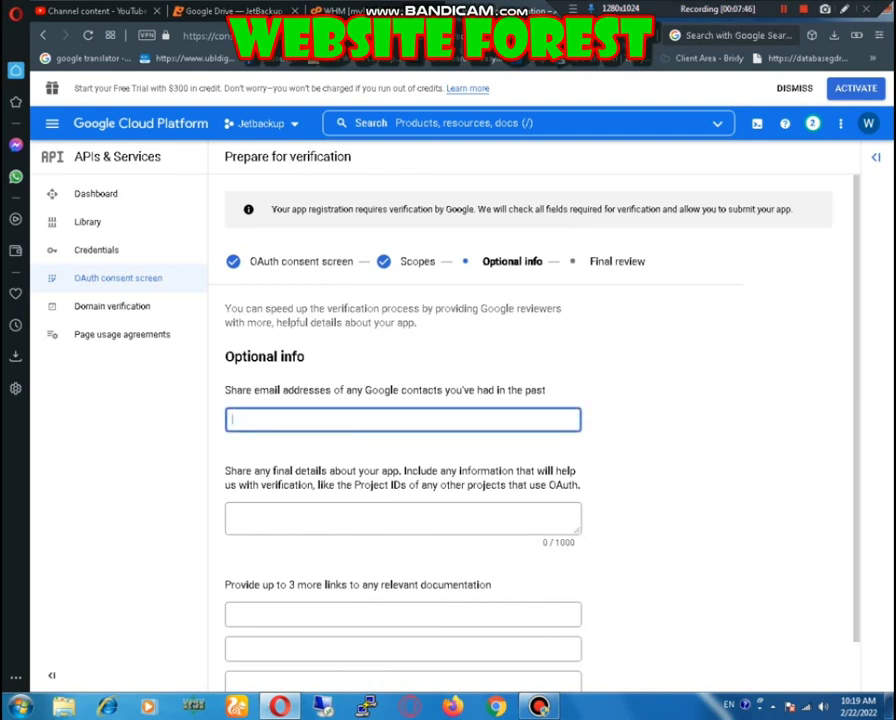
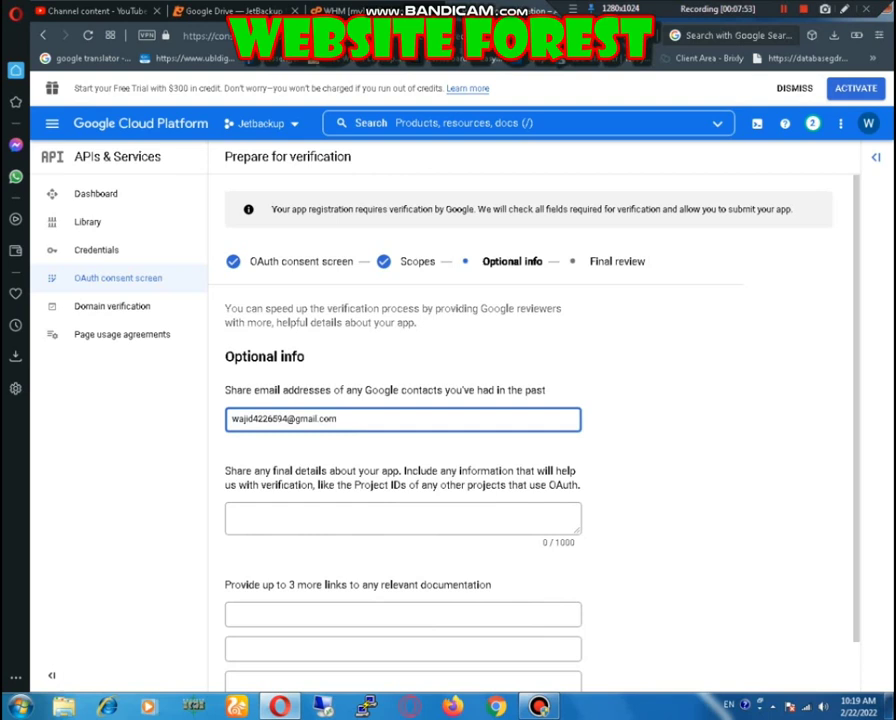
key(Tab)
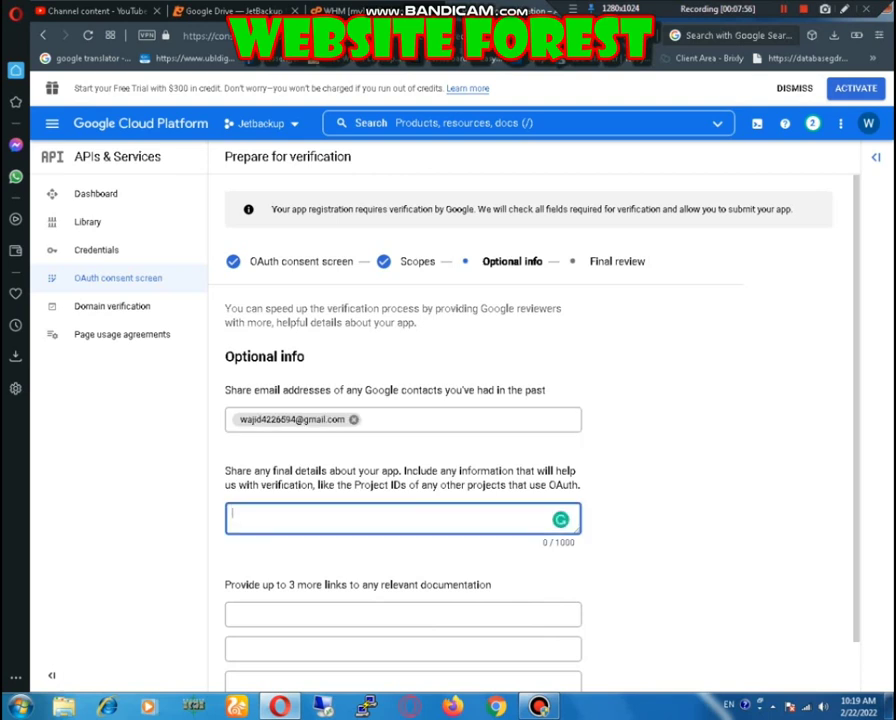
text(I am a hosting provider )
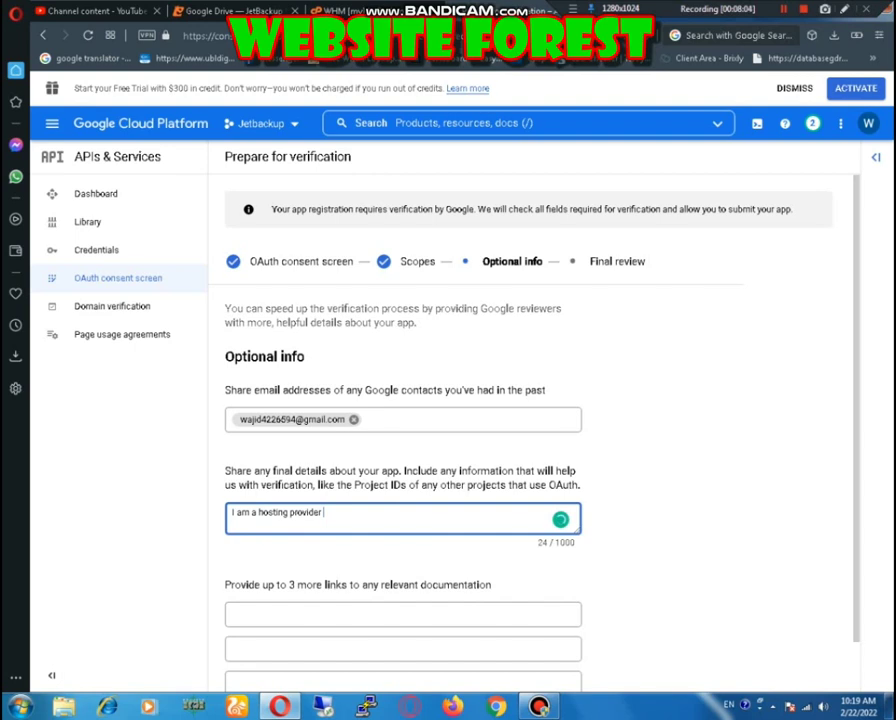
text(and i would like to connect)
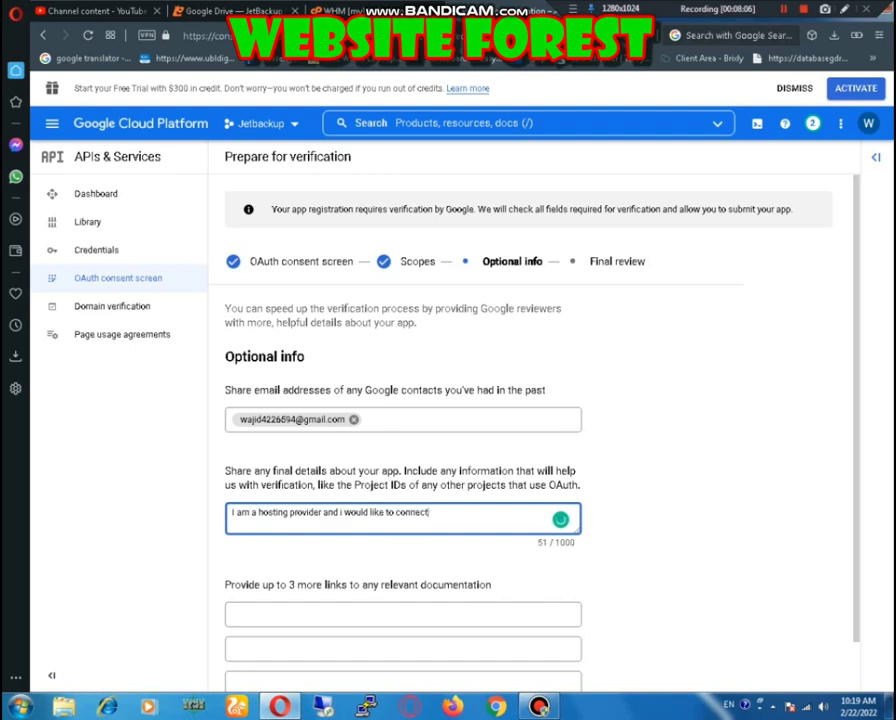
text( my server with google drive)
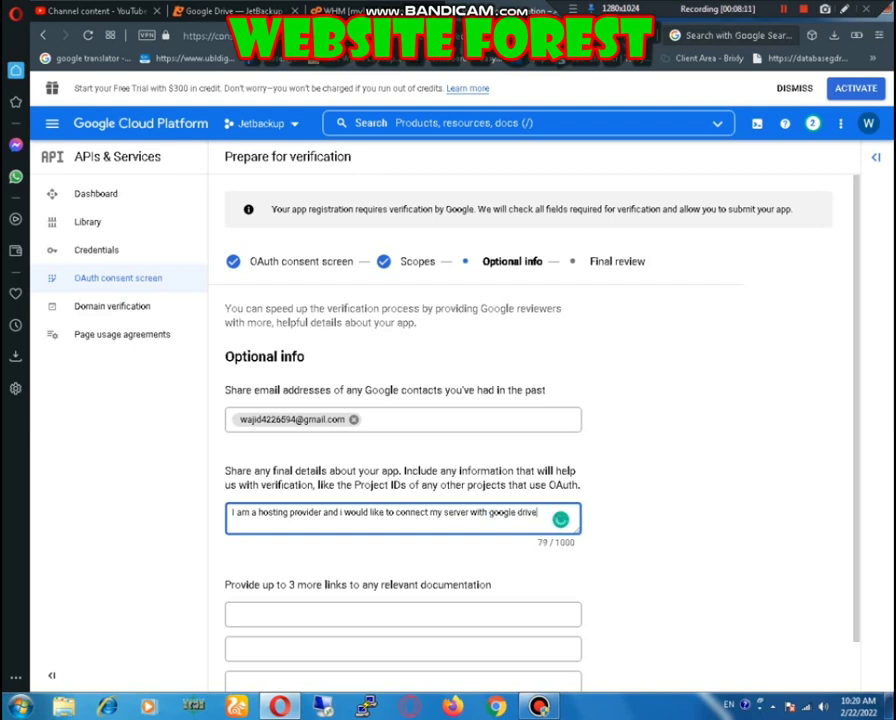
scroll(540, 420, down, 1)
key(Tab)
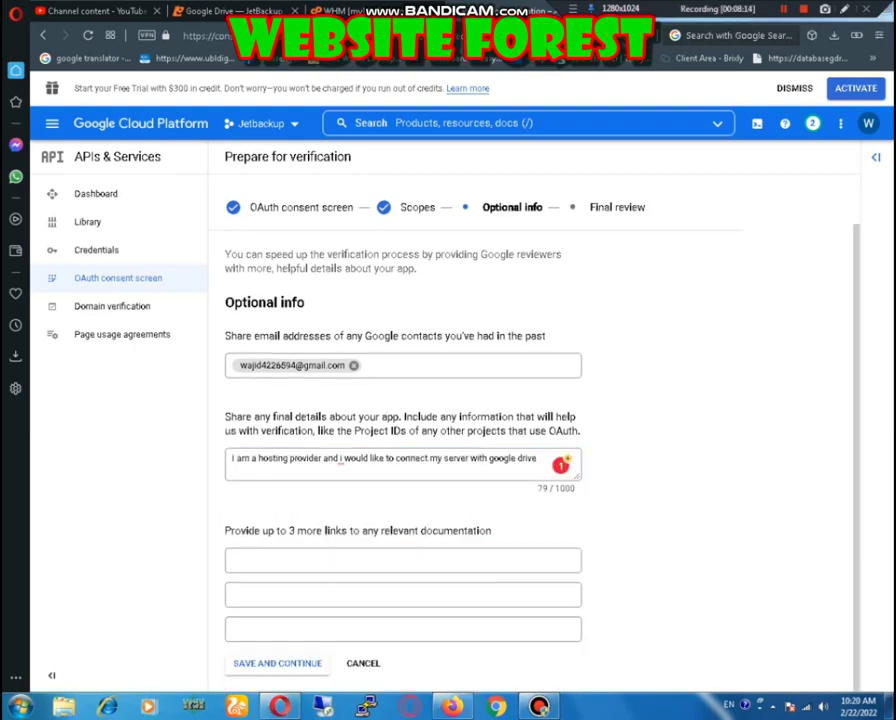
text(polly)
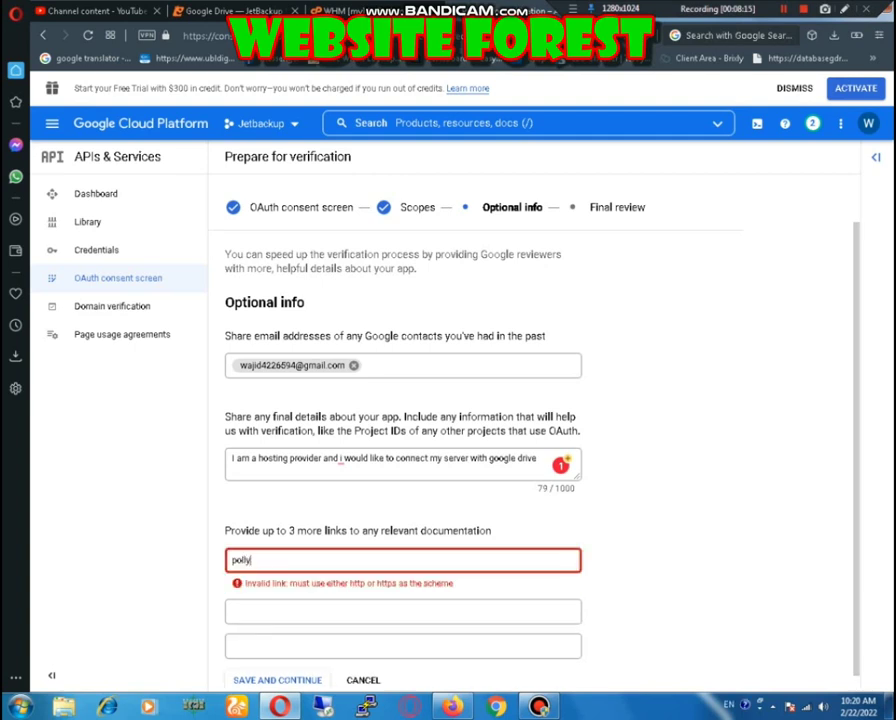
text(host)
key(ctrl+a)
text(https://polly)
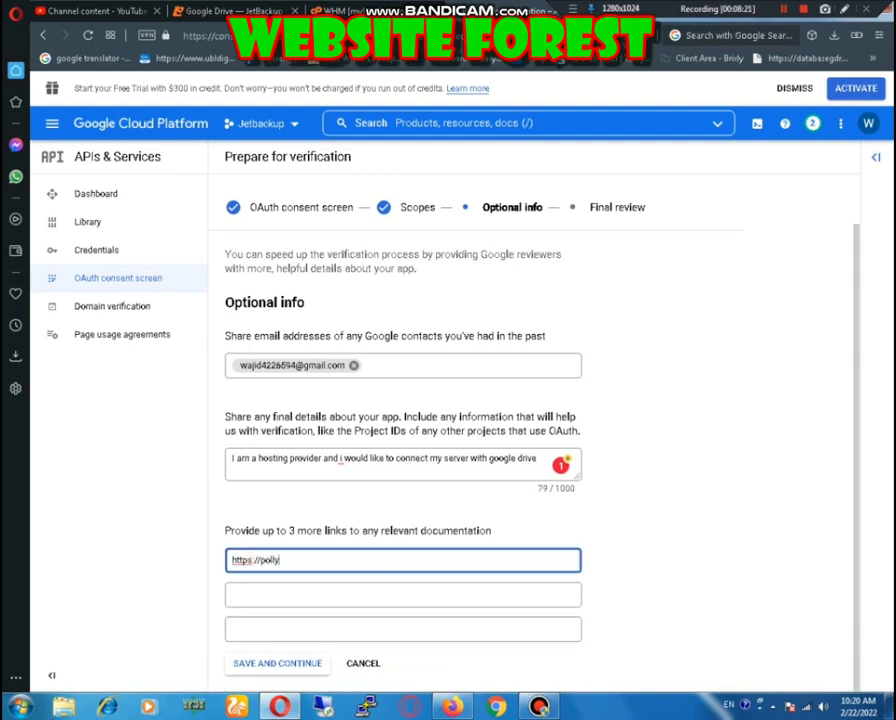
text(host.com/termsn a)
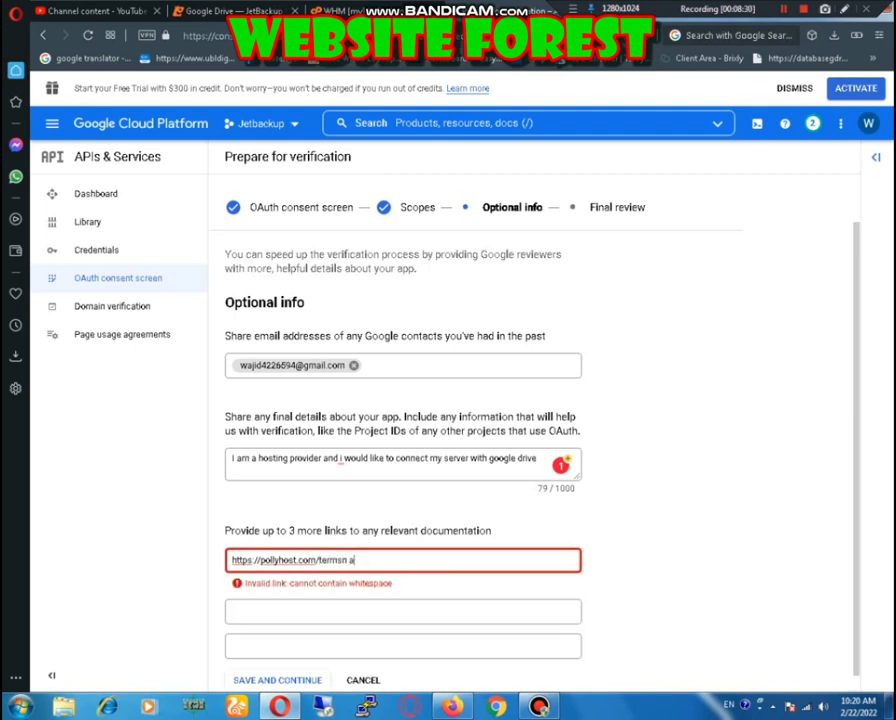
text(nd)
key(BackSpace)
key(BackSpace)
key(BackSpace)
key(BackSpace)
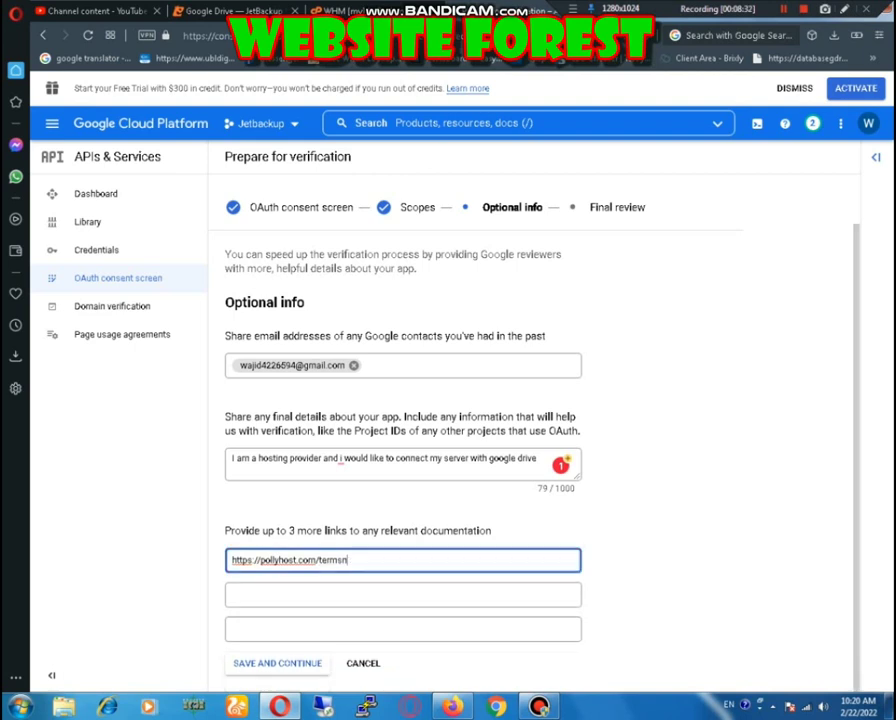
text(-adn-)
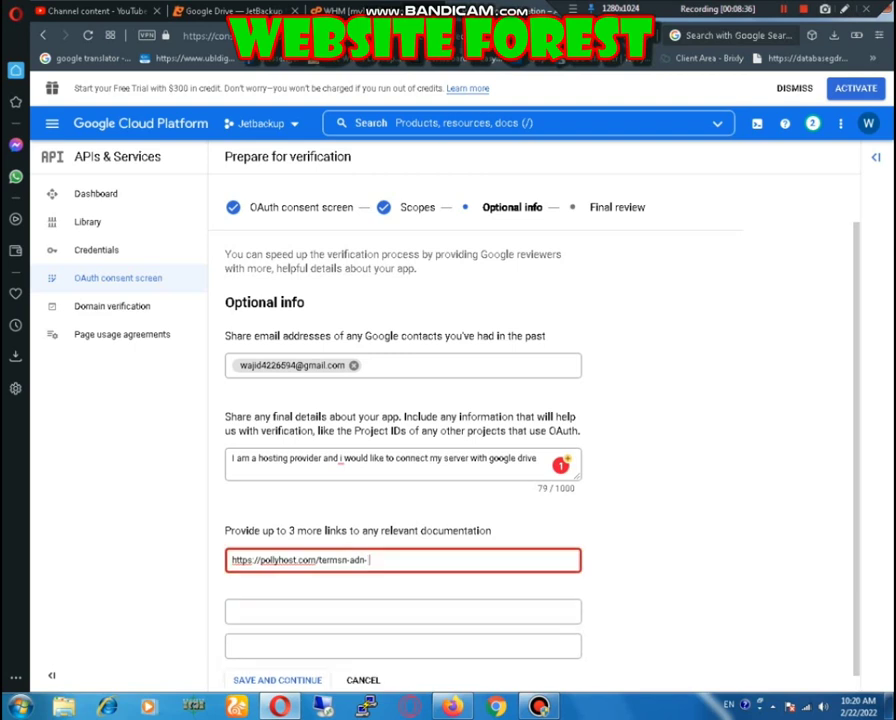
key(BackSpace)
key(BackSpace)
key(BackSpace)
key(BackSpace)
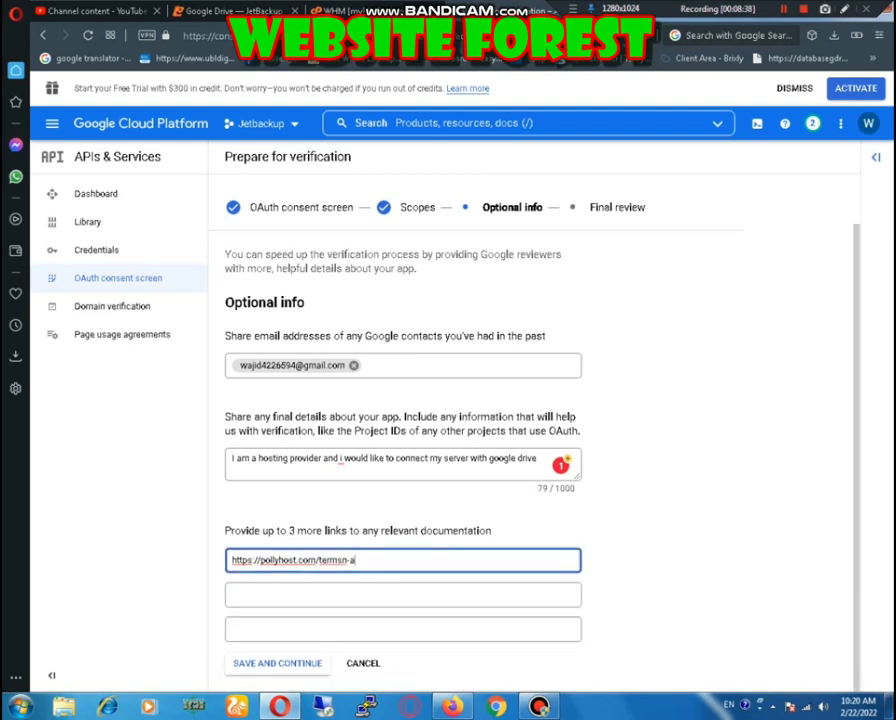
text(nd-cn)
key(BackSpace)
text(ondation)
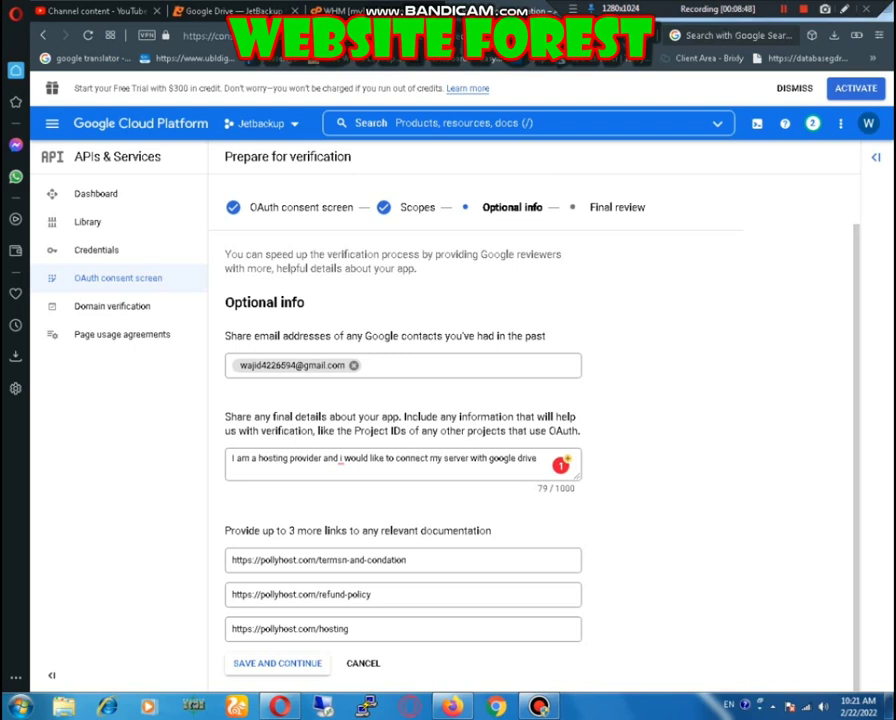
key(Return)
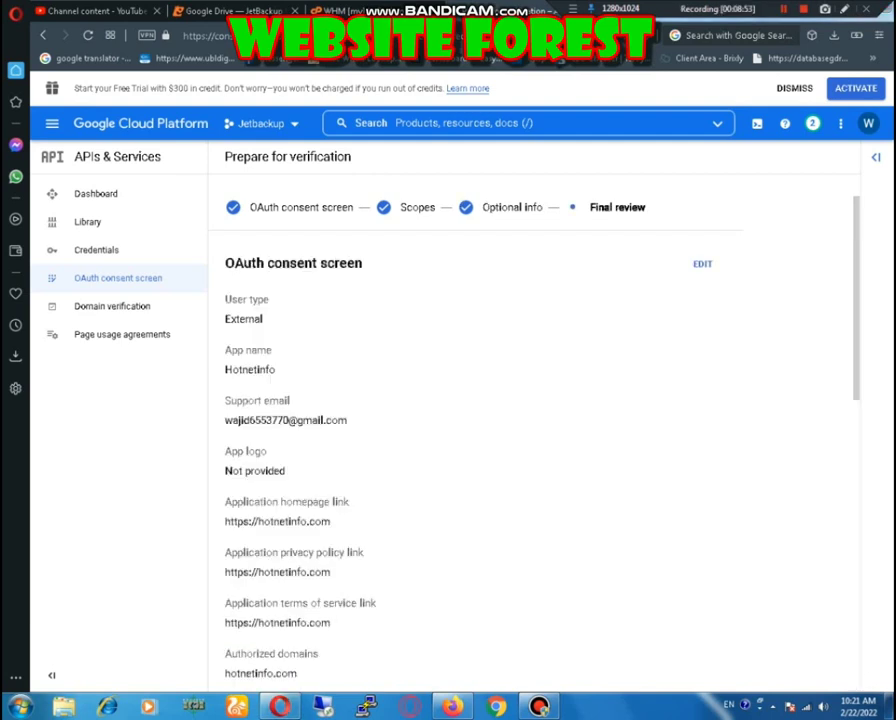
Step: Tick 'My usage of OAuth Scopes complies…' on the Final review summary, then scroll back to check it
scroll(540, 420, down, 5)
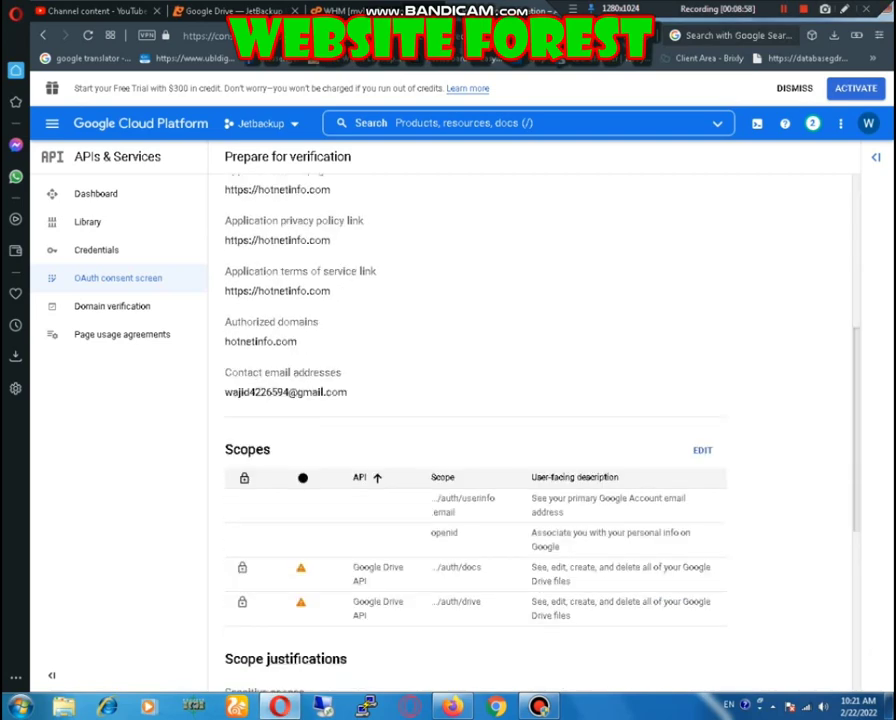
scroll(540, 420, down, 4)
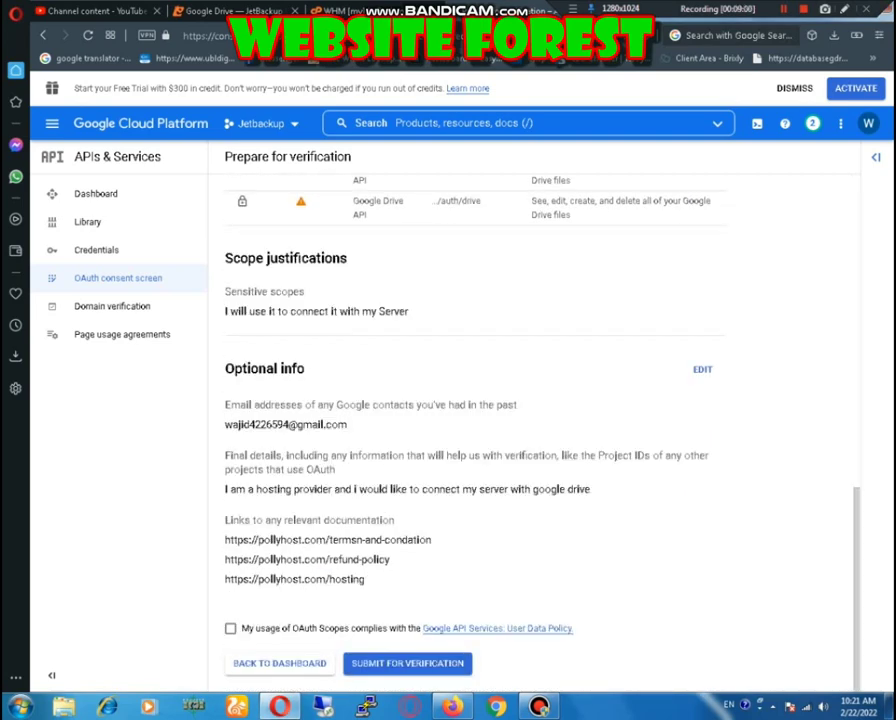
click(230, 628)
scroll(540, 420, up, 9)
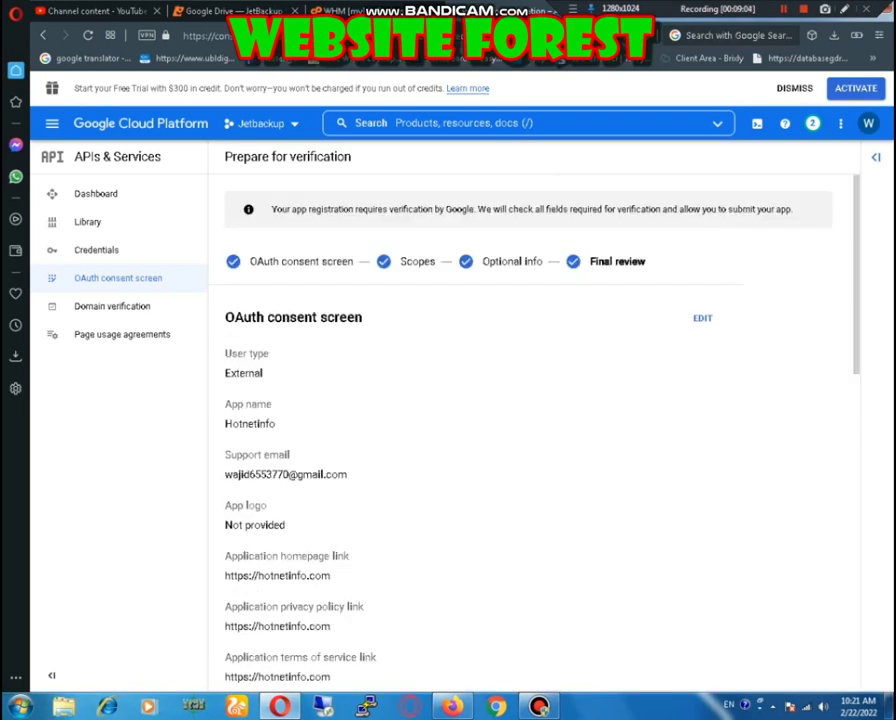
scroll(540, 420, down, 10)
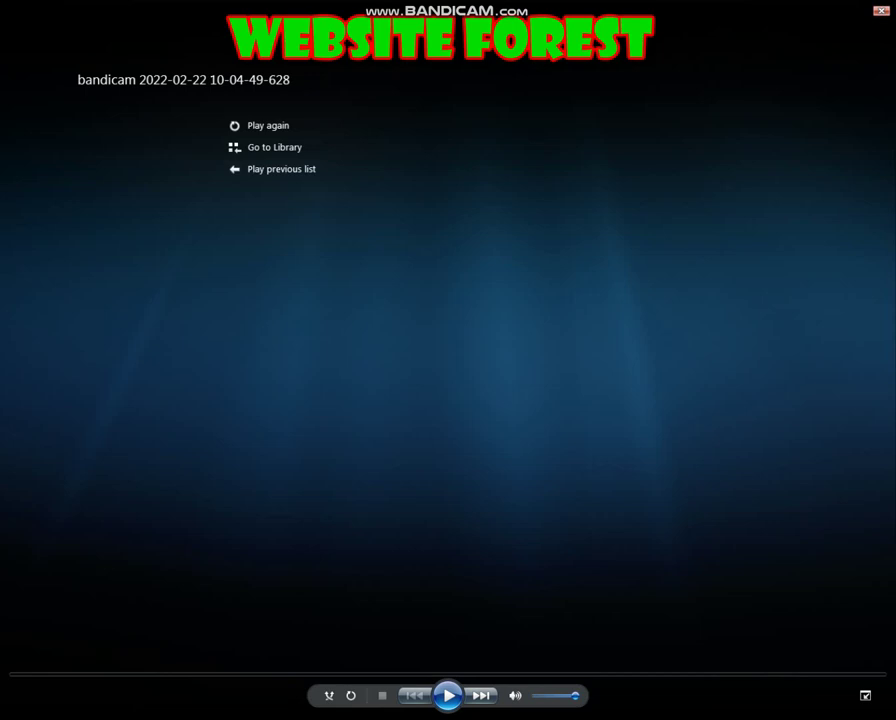
Step: Close the Windows Media Player end screen with Alt+F4 to return to Bandicam
key(alt+F4)
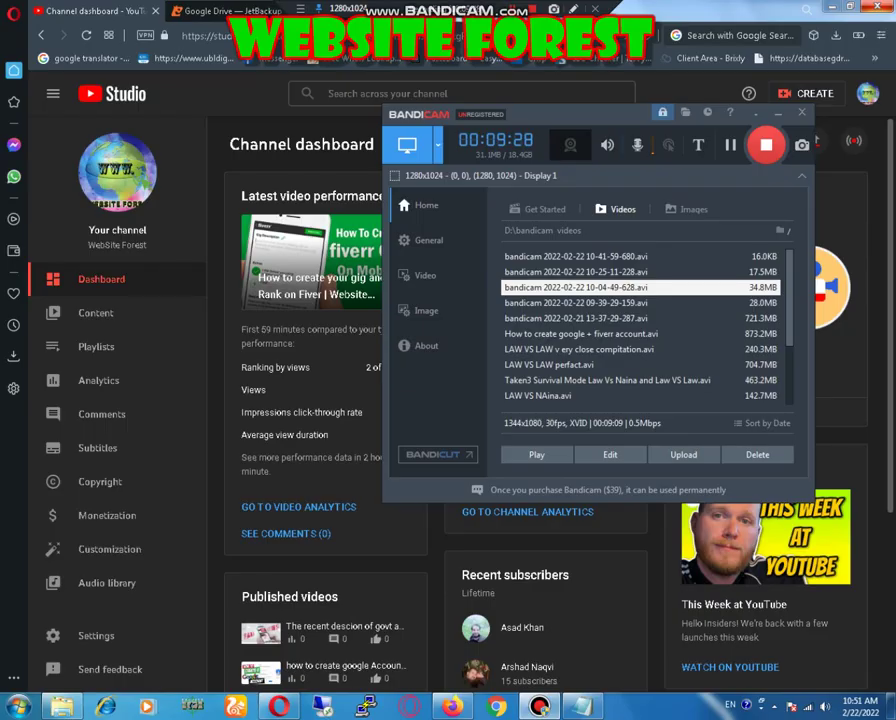